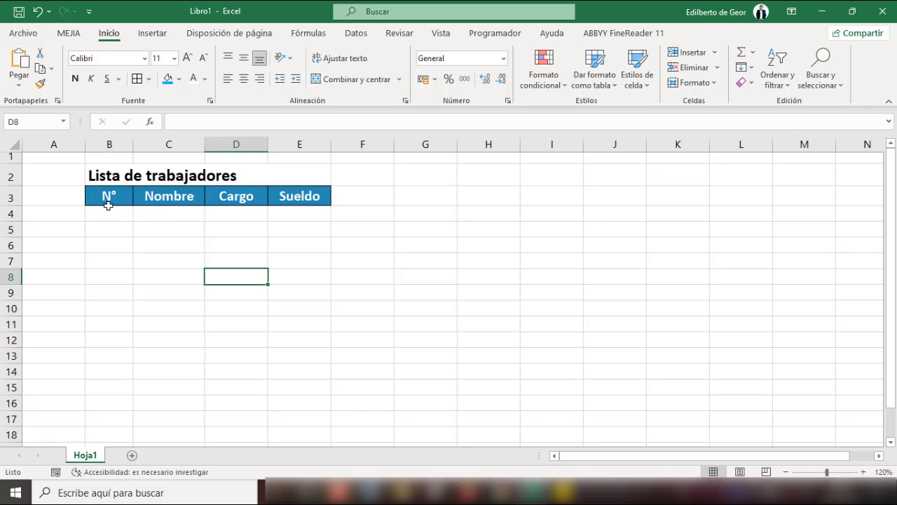
# Step: Shrink row 17 to a thin 6.75-point strip beneath the table
pyautogui.moveTo(108, 199)
pyautogui.mouseDown()
pyautogui.moveTo(297, 281)
pyautogui.moveTo(305, 427)
pyautogui.mouseUp()
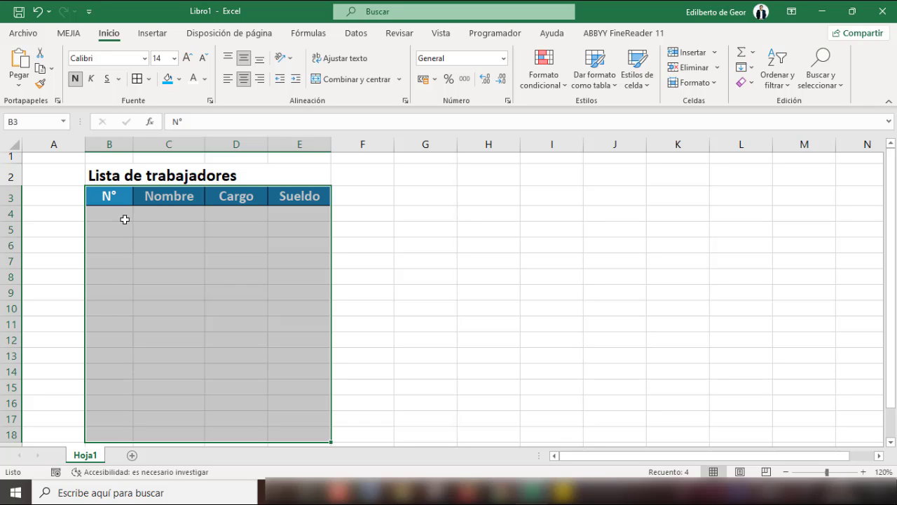
pyautogui.moveTo(109, 196); pyautogui.dragTo(112, 427)
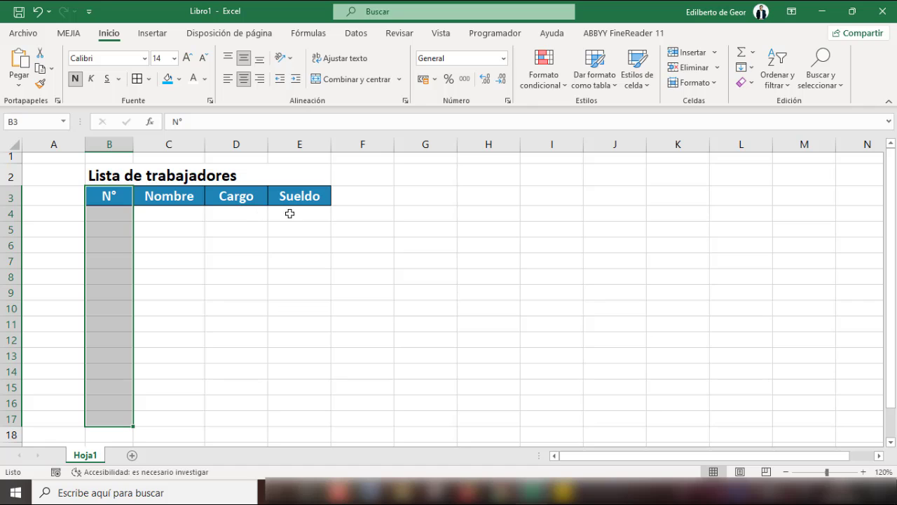
pyautogui.moveTo(298, 203); pyautogui.dragTo(291, 410)
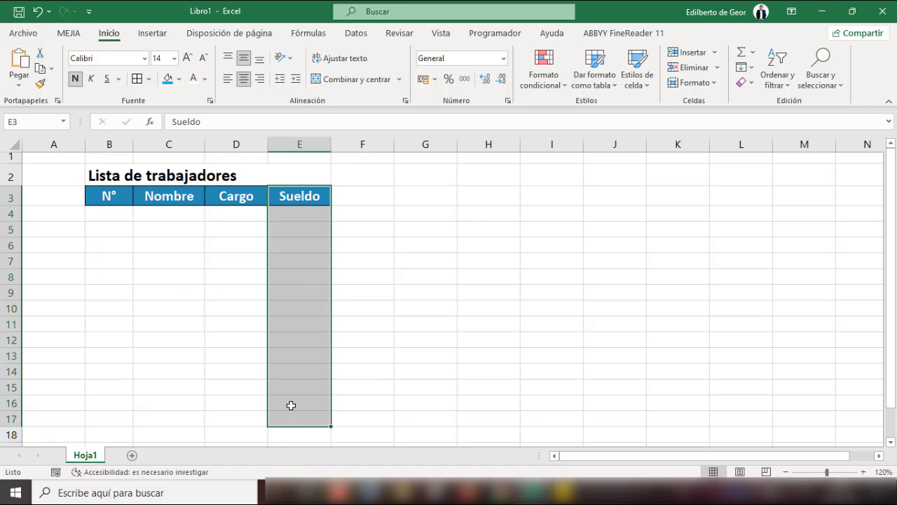
pyautogui.click(10, 418)
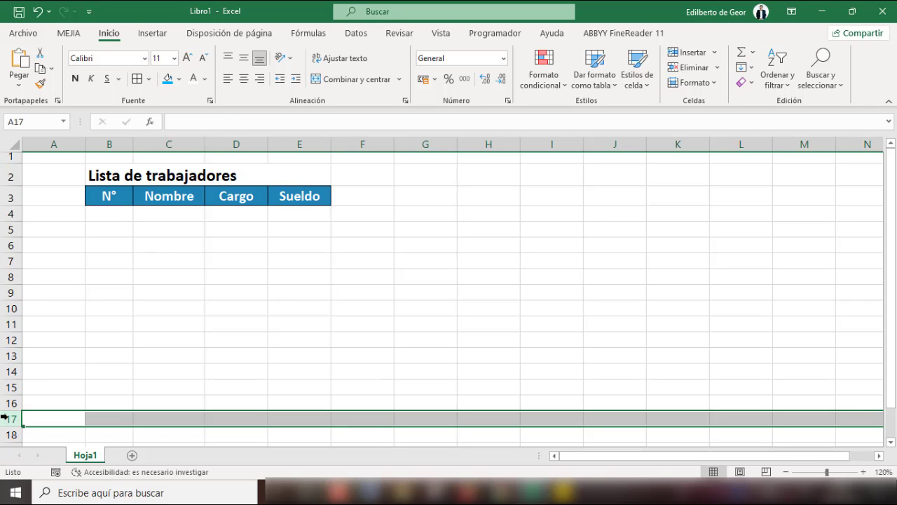
pyautogui.moveTo(13, 428); pyautogui.dragTo(15, 415)
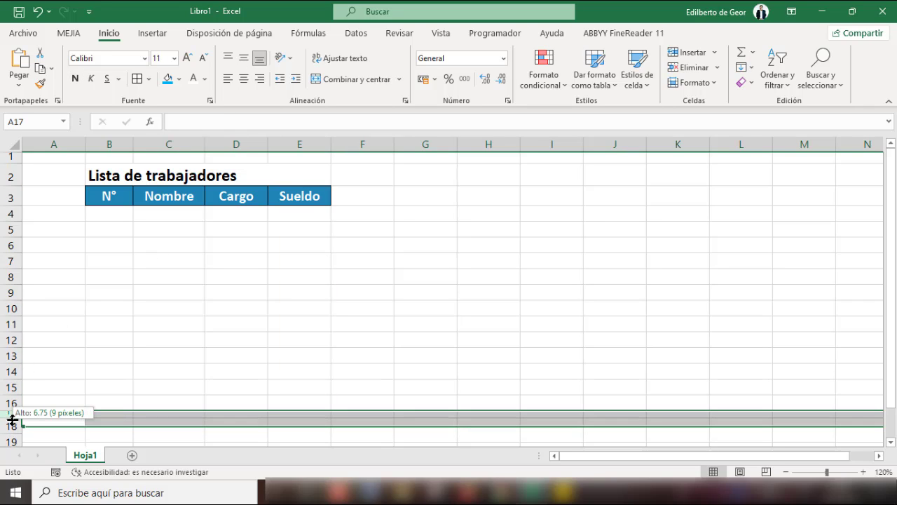
# Step: Select the empty N°, Nombre and Cargo cells B4:D16
pyautogui.click(119, 362)
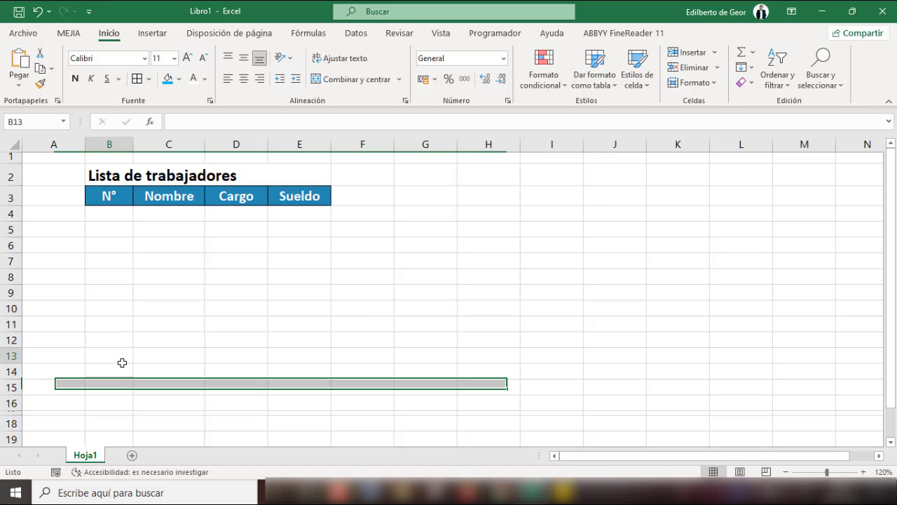
pyautogui.press('Right')
pyautogui.press('Right')
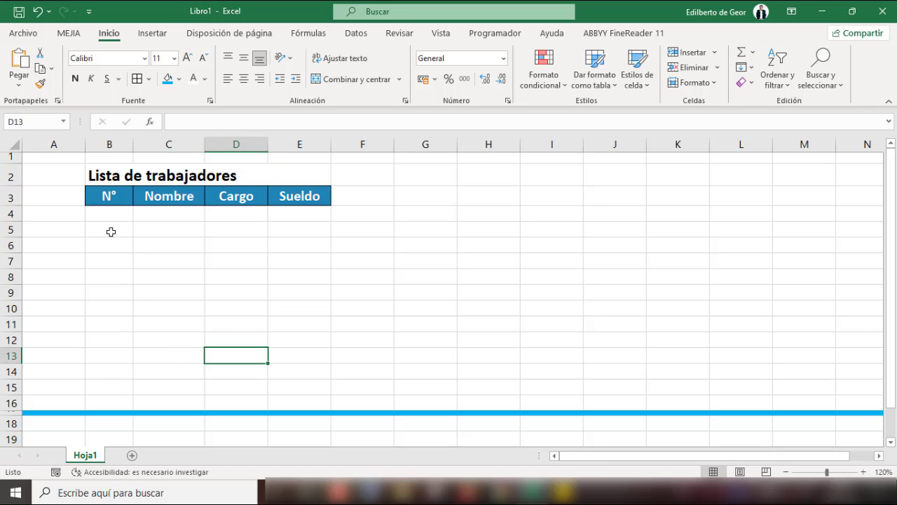
pyautogui.moveTo(114, 216)
pyautogui.mouseDown()
pyautogui.moveTo(230, 240)
pyautogui.moveTo(242, 394)
pyautogui.mouseUp()
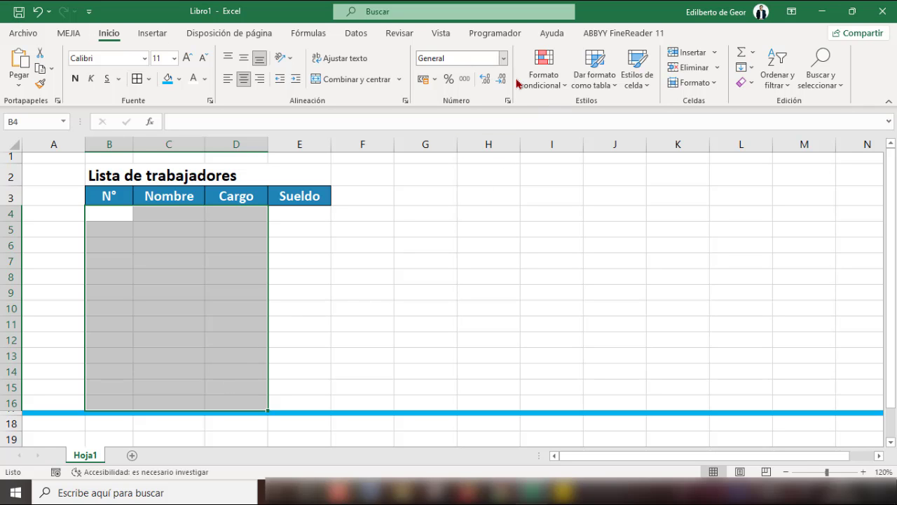
# Step: Create a new 'celdas que contengan' rule for 'Sin espacios en blanco' cells and reach its Formato settings
pyautogui.click(562, 85)
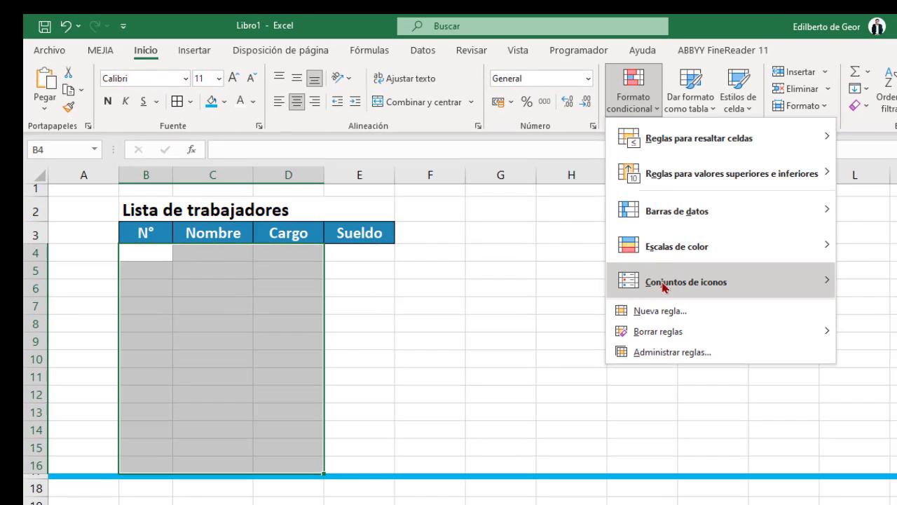
pyautogui.click(668, 314)
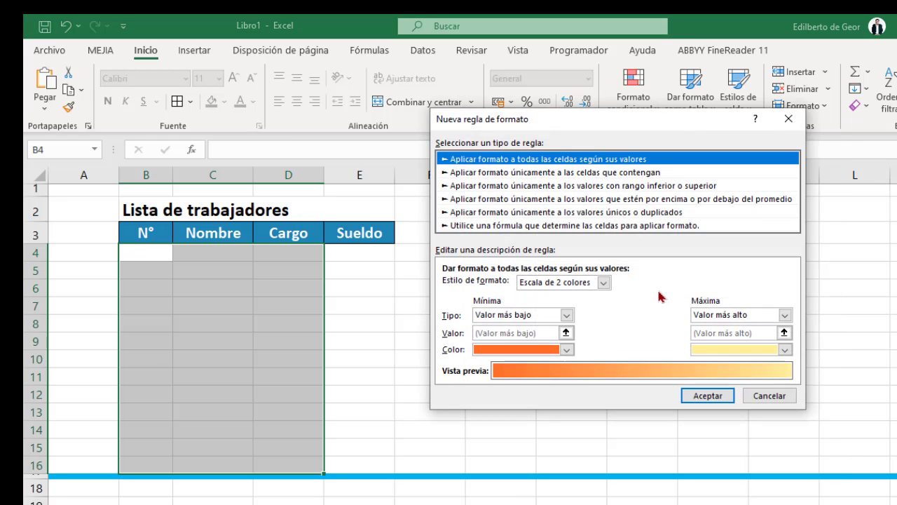
pyautogui.click(532, 175)
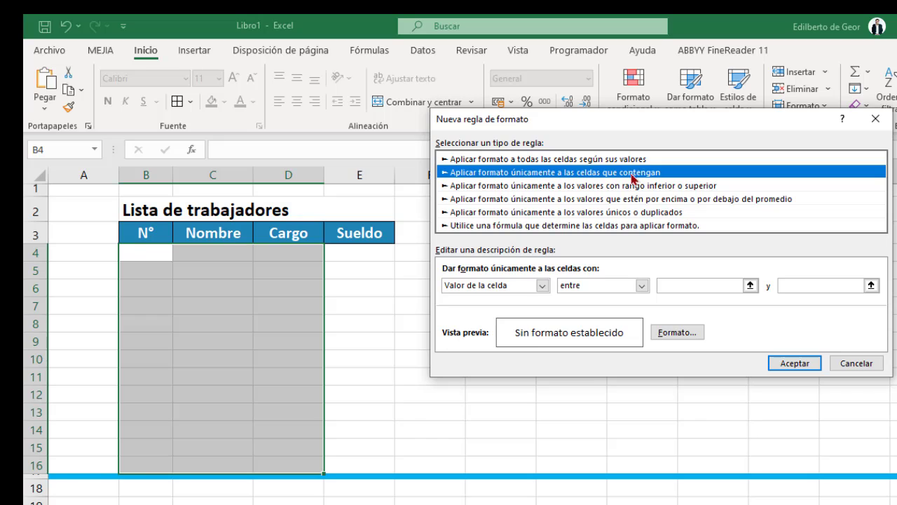
pyautogui.click(544, 286)
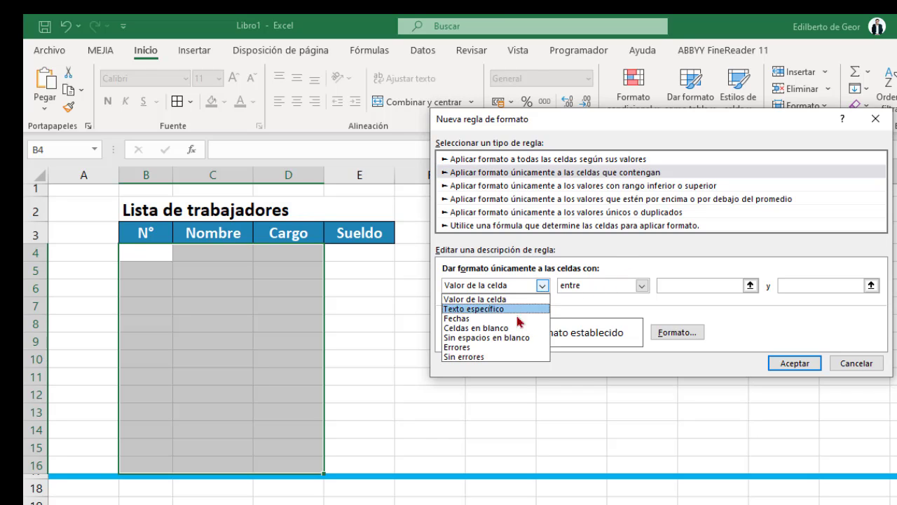
pyautogui.click(499, 338)
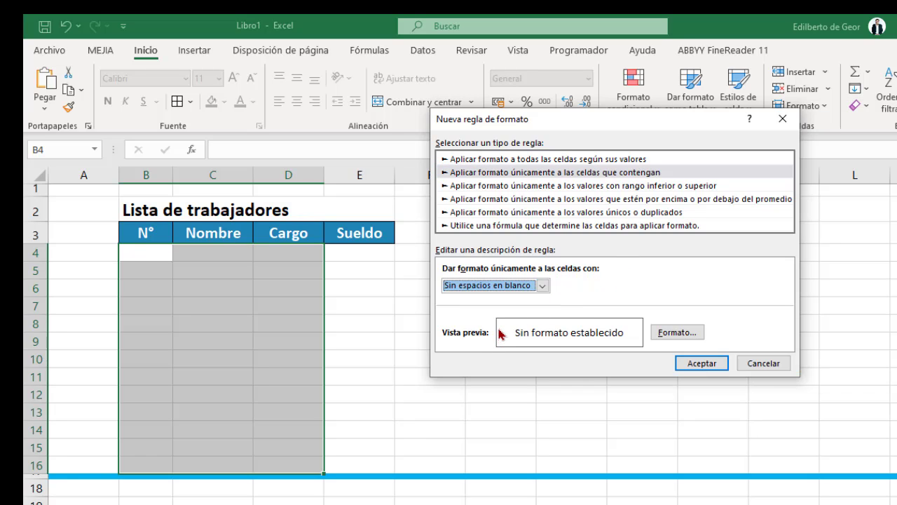
pyautogui.click(657, 330)
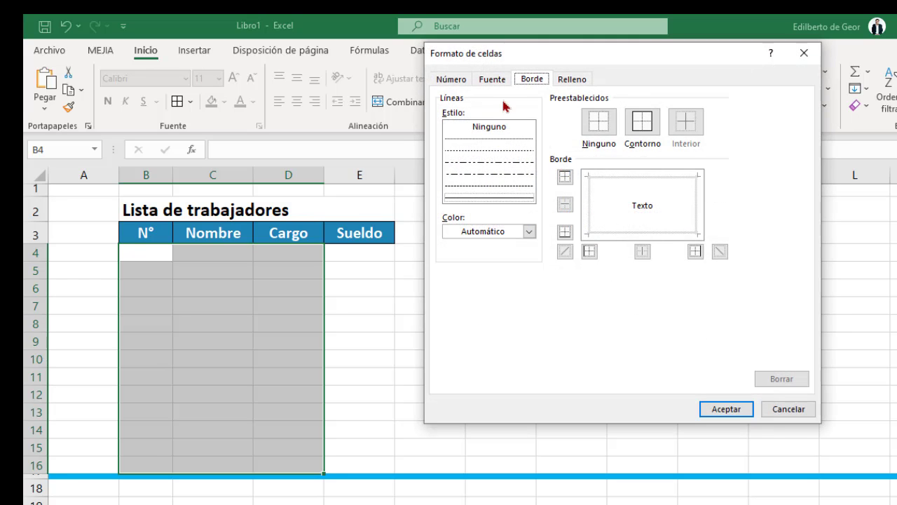
# Step: Make the rule's text bold and dark blue
pyautogui.click(494, 80)
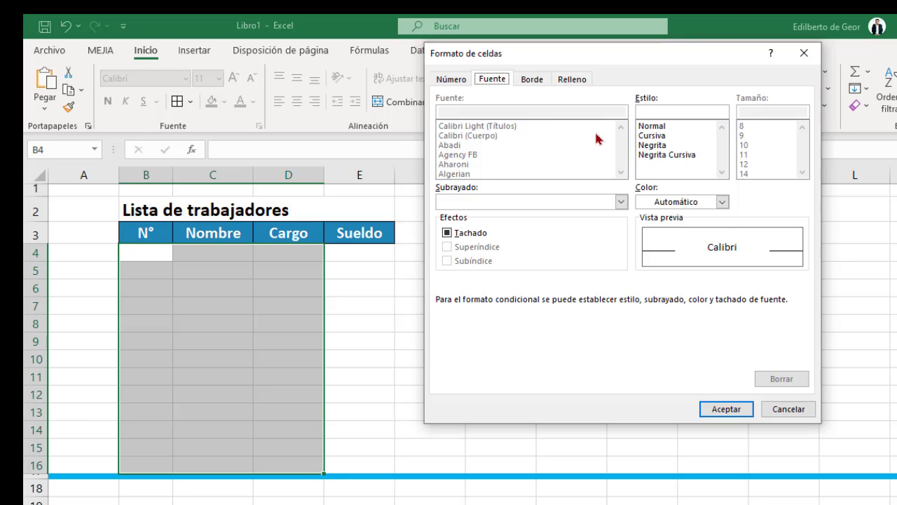
pyautogui.click(721, 202)
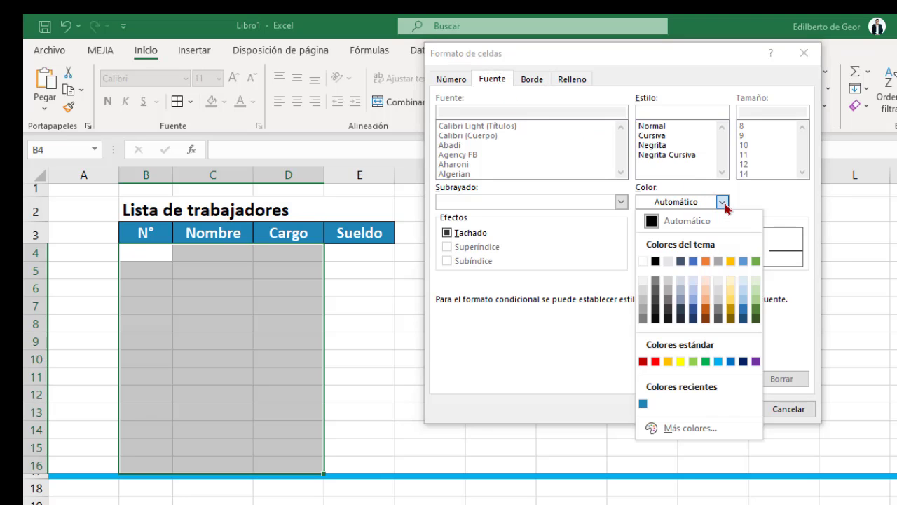
pyautogui.click(725, 359)
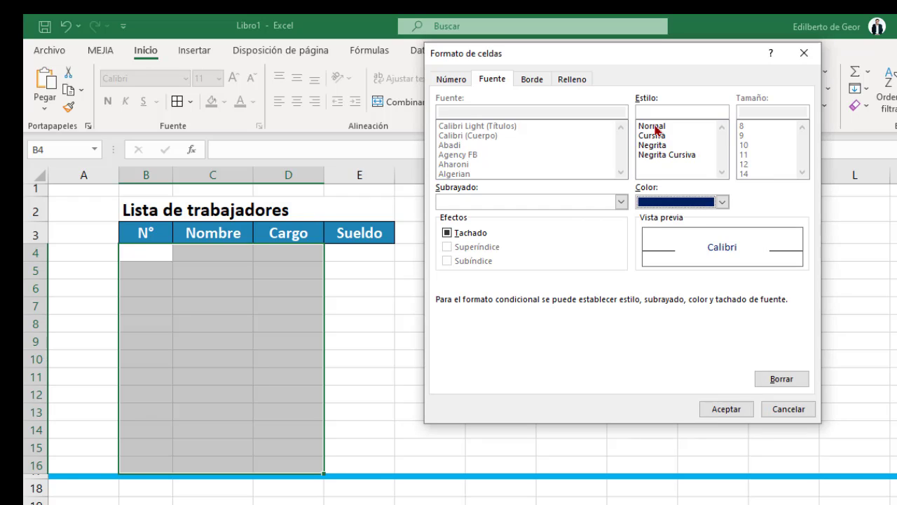
pyautogui.click(662, 150)
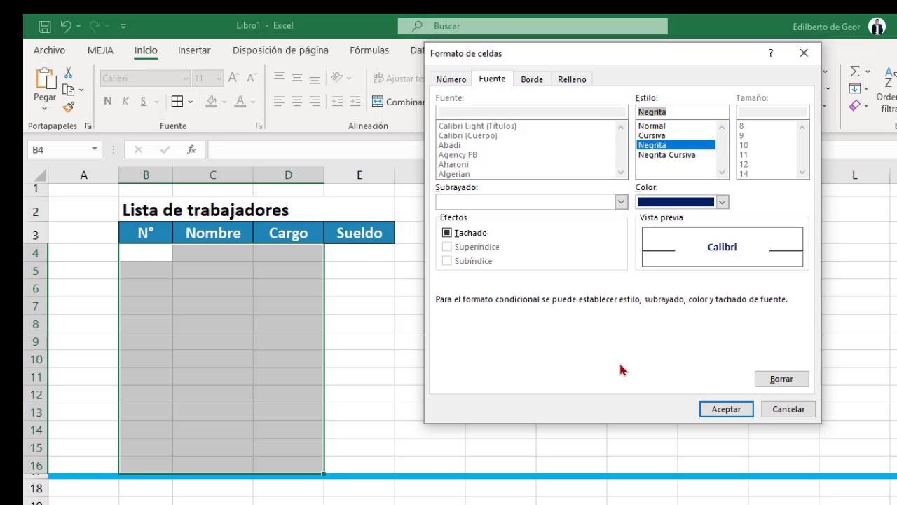
# Step: Add top, left, bottom and right borders to the rule's format
pyautogui.click(531, 81)
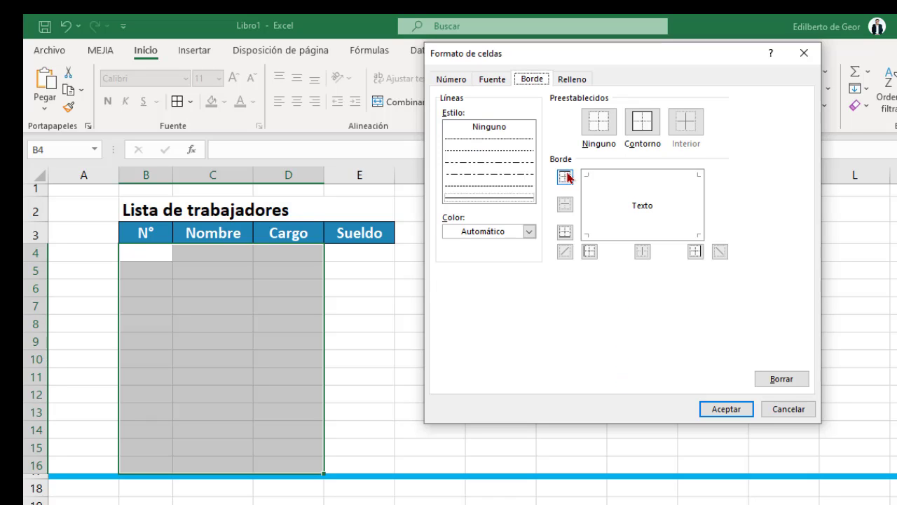
pyautogui.click(621, 175)
pyautogui.click(589, 195)
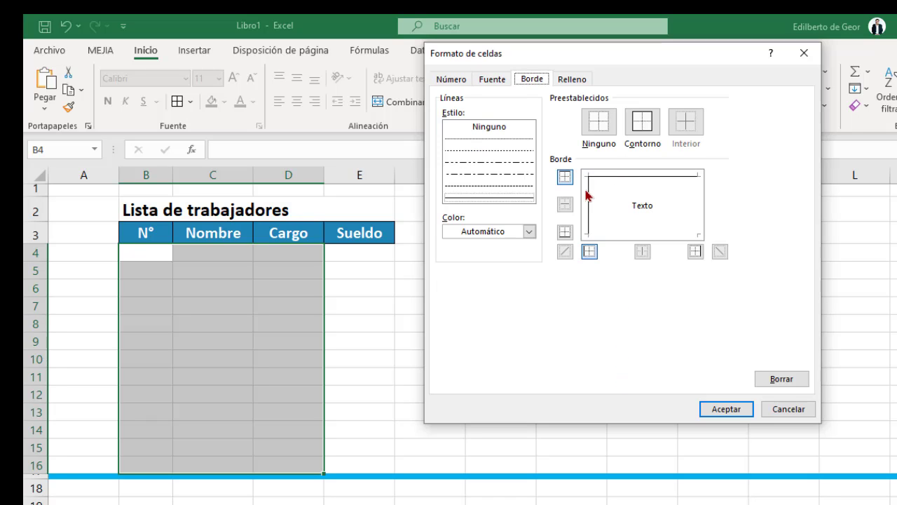
pyautogui.click(620, 234)
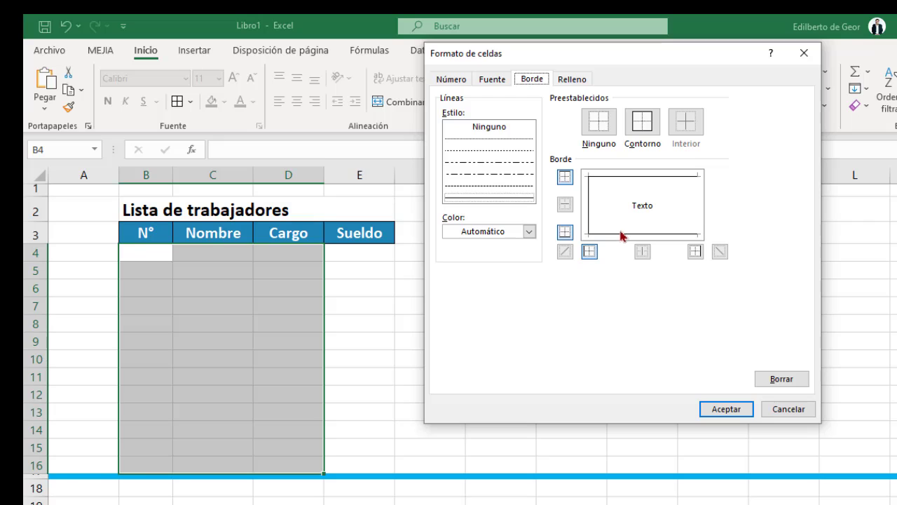
pyautogui.click(697, 207)
pyautogui.click(573, 79)
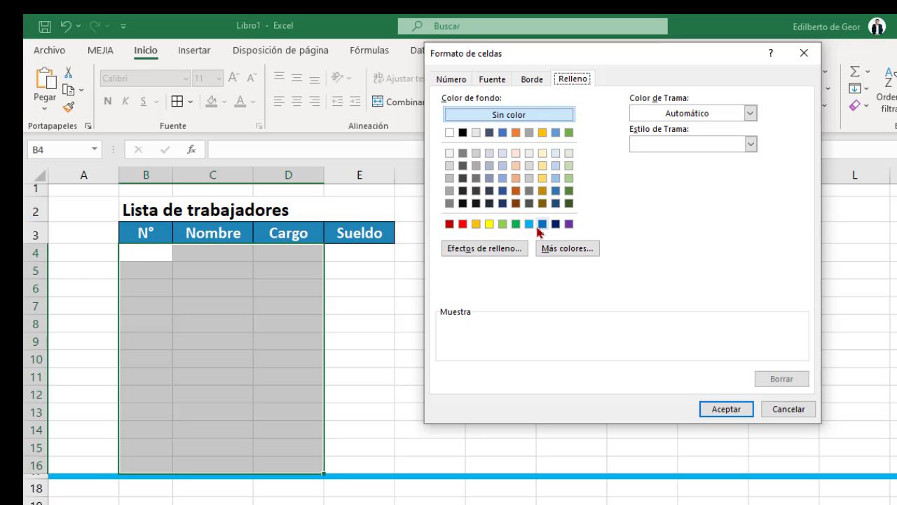
pyautogui.click(546, 249)
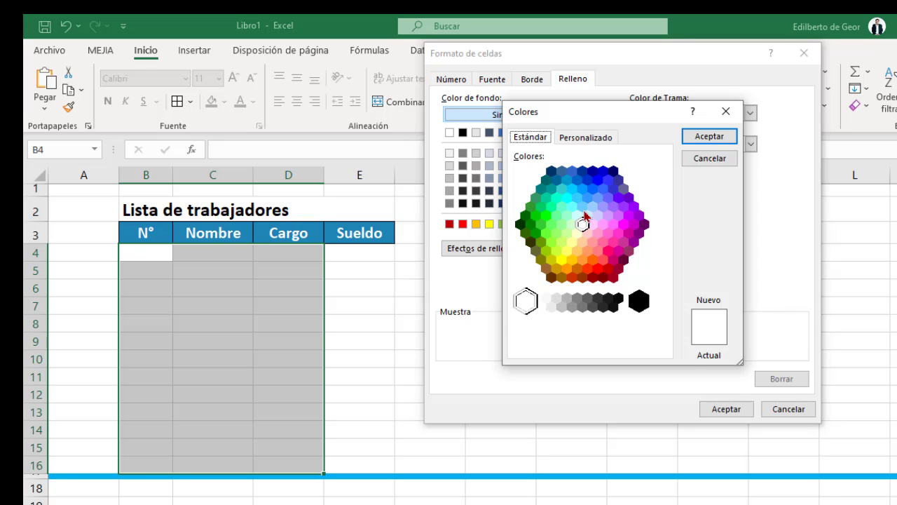
pyautogui.click(576, 137)
pyautogui.click(709, 136)
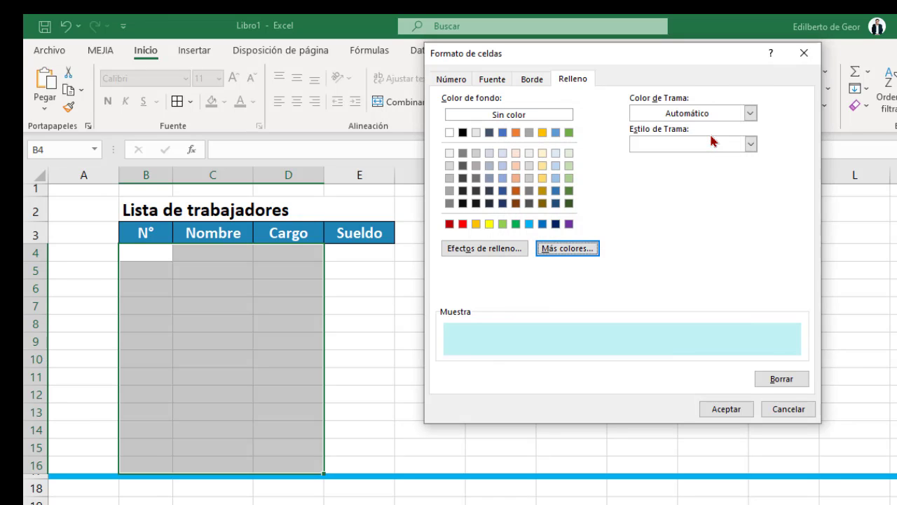
pyautogui.click(737, 411)
pyautogui.click(709, 365)
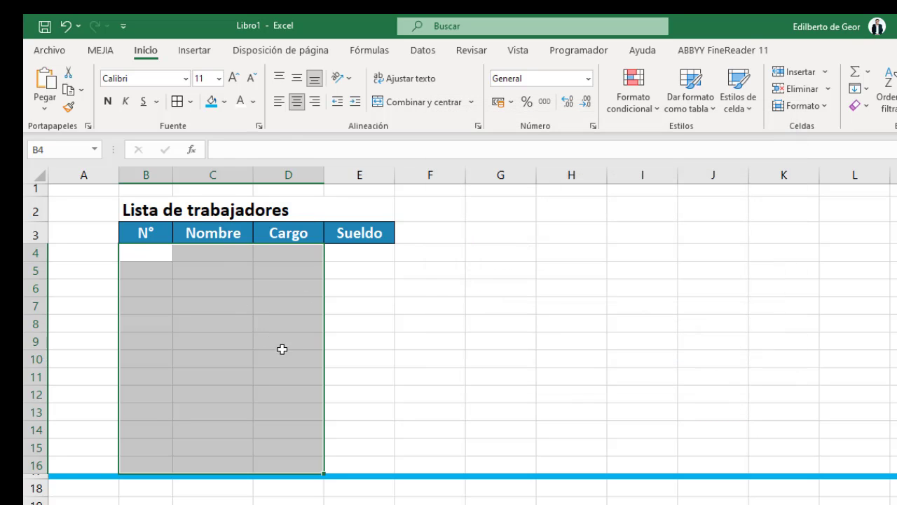
# Step: For Sueldo cells E4:E16, create a new rule targeting 'Sin espacios en blanco' cells and reach its format settings
pyautogui.moveTo(340, 252); pyautogui.dragTo(357, 460)
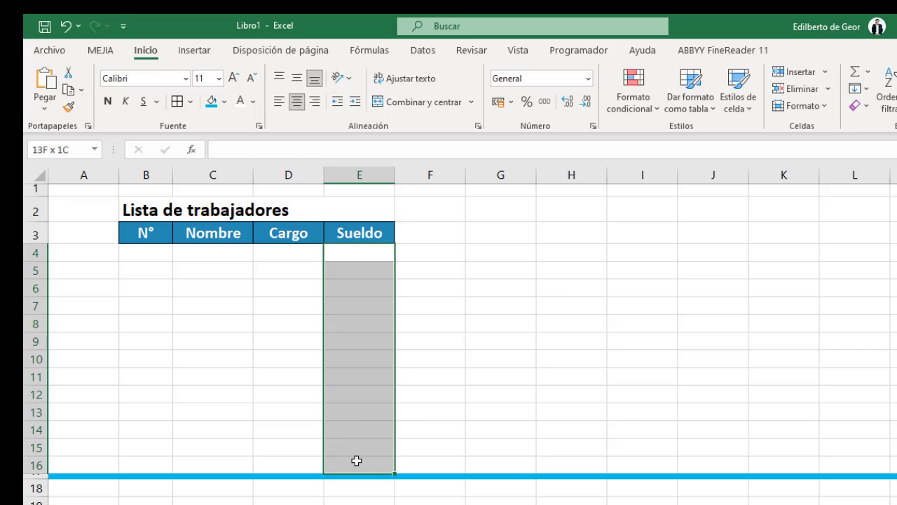
pyautogui.click(651, 114)
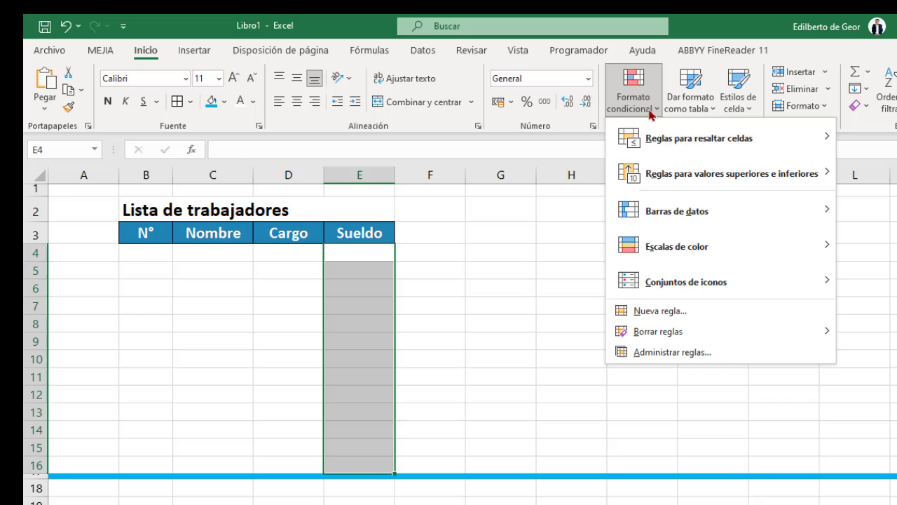
pyautogui.click(668, 311)
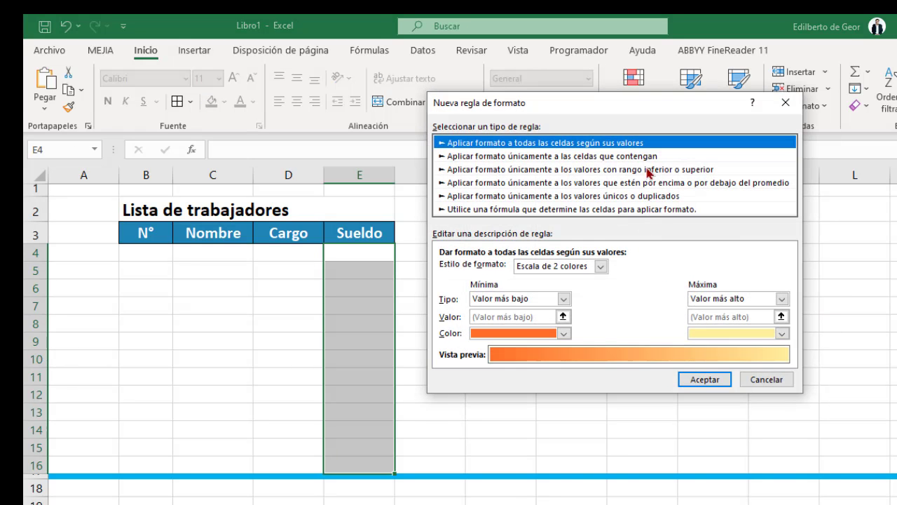
pyautogui.click(647, 159)
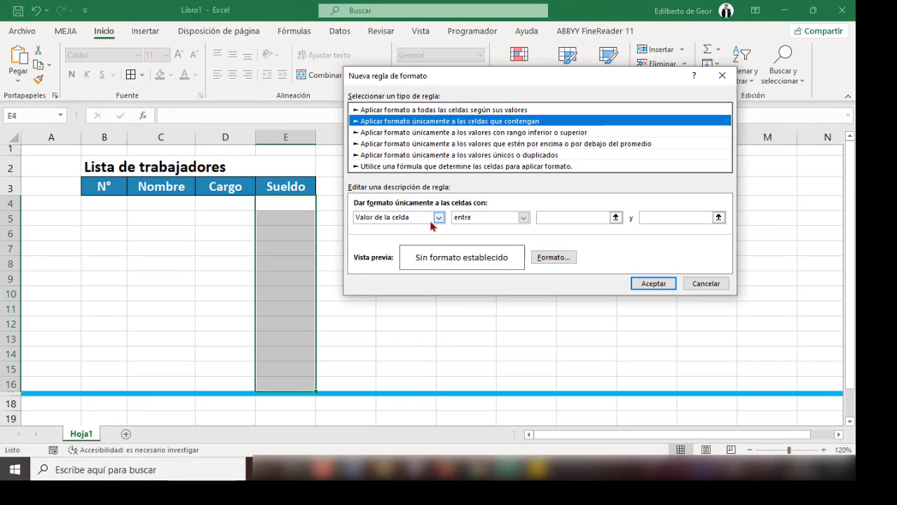
pyautogui.click(439, 218)
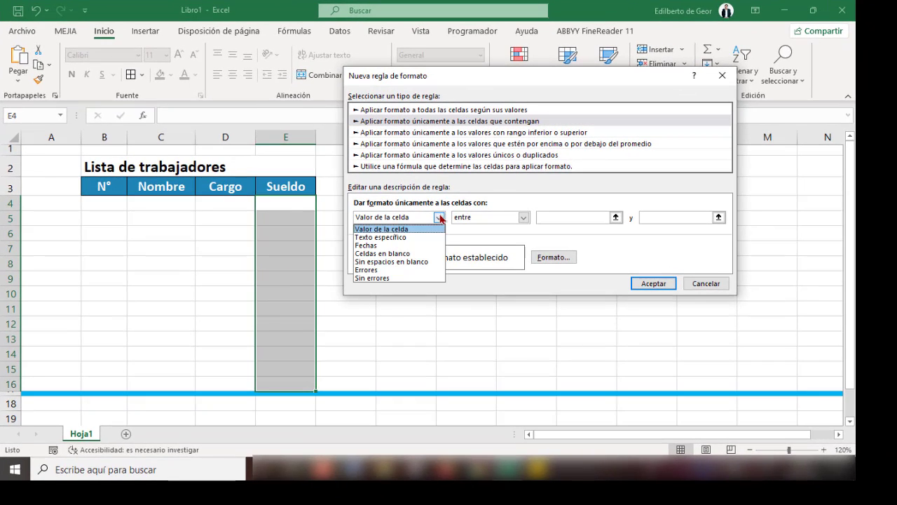
pyautogui.click(408, 263)
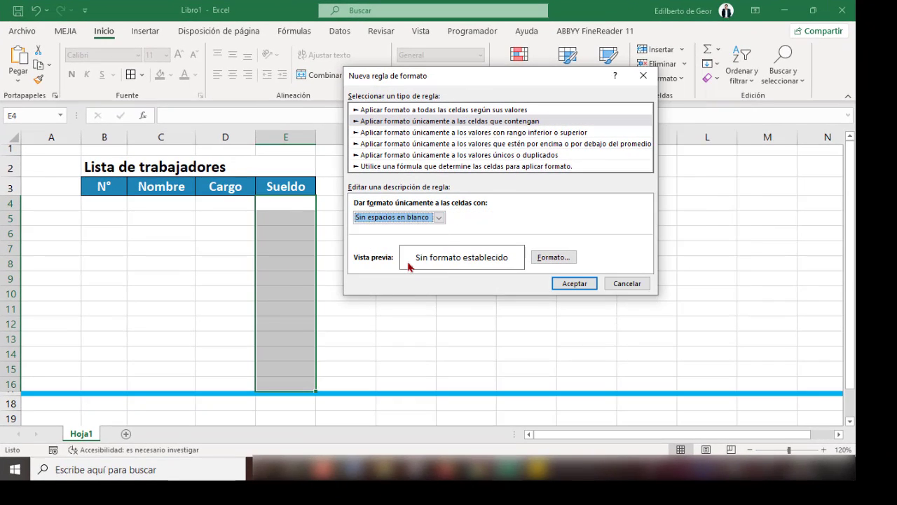
pyautogui.click(553, 258)
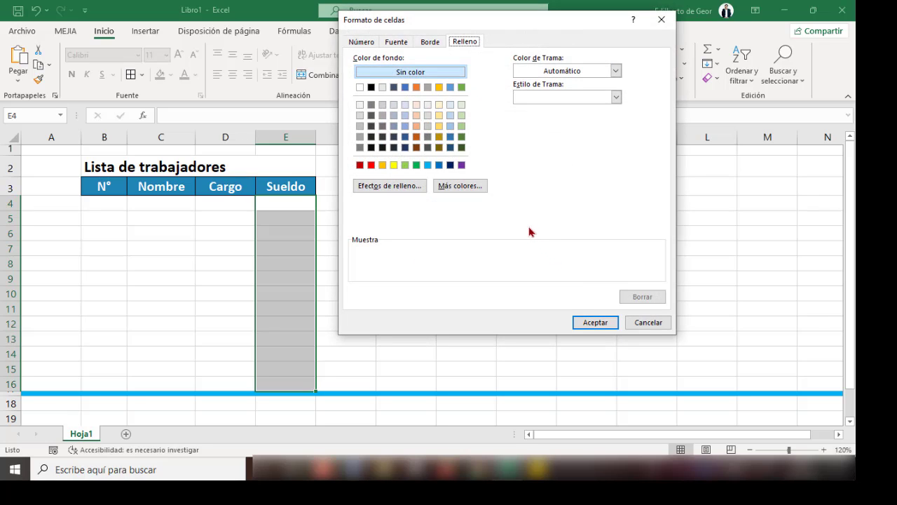
# Step: Give the Sueldo rule a light gold fill, four-sided borders and bold text
pyautogui.click(441, 115)
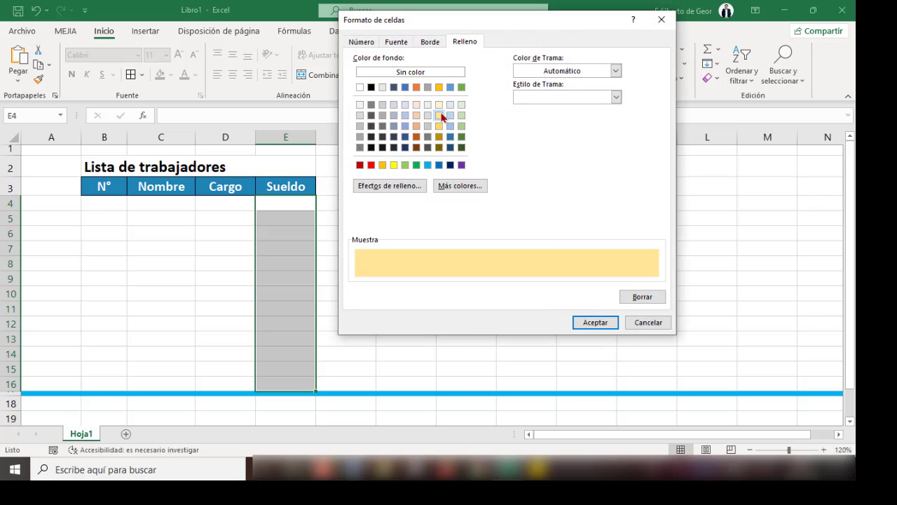
pyautogui.click(431, 42)
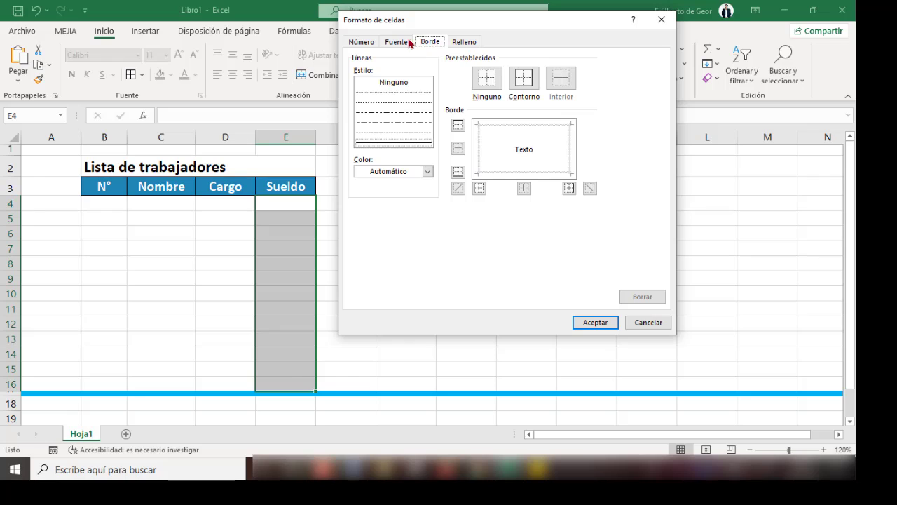
pyautogui.click(519, 127)
pyautogui.click(480, 151)
pyautogui.click(494, 174)
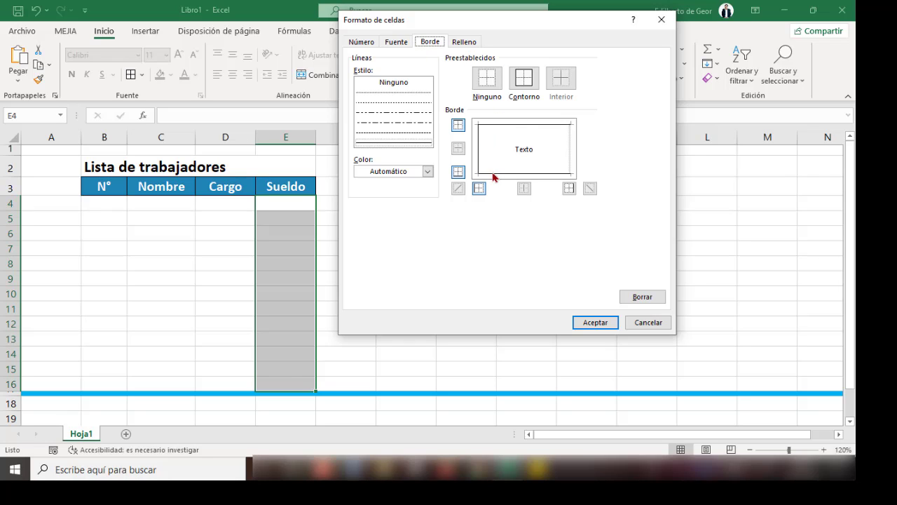
pyautogui.click(568, 157)
pyautogui.click(396, 42)
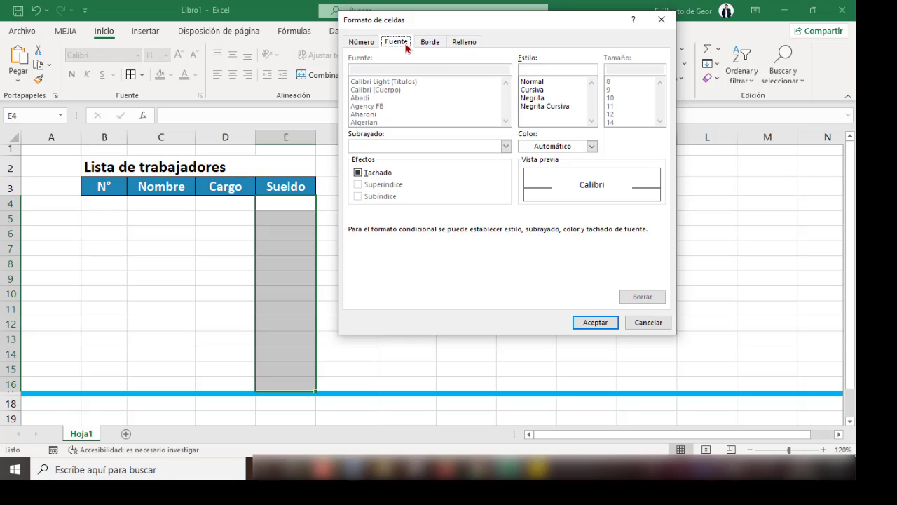
pyautogui.click(538, 90)
pyautogui.click(538, 98)
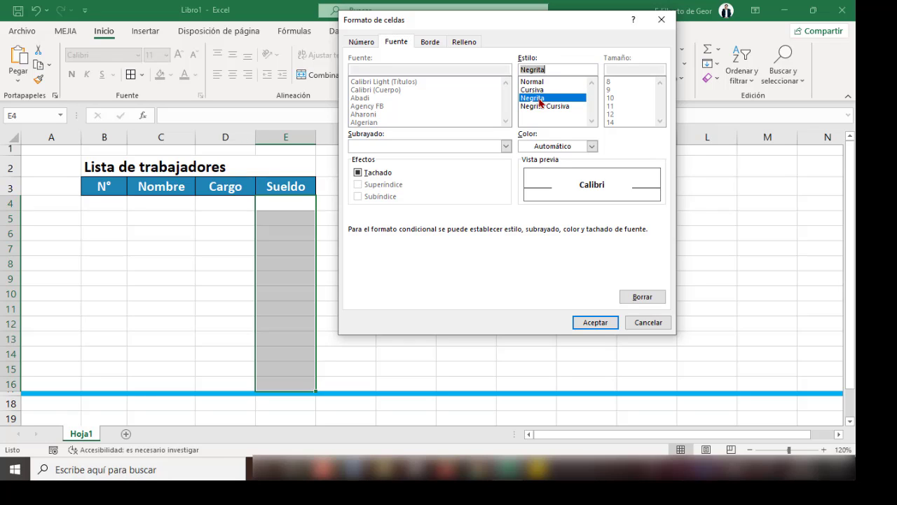
# Step: Apply Moneda format with the $ Inglés (Estados Unidos) symbol and confirm the rule
pyautogui.click(362, 43)
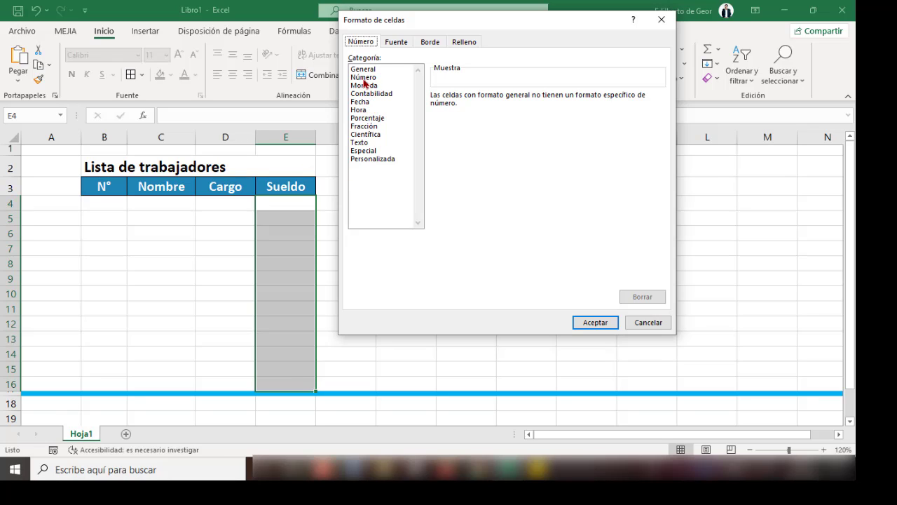
pyautogui.click(364, 85)
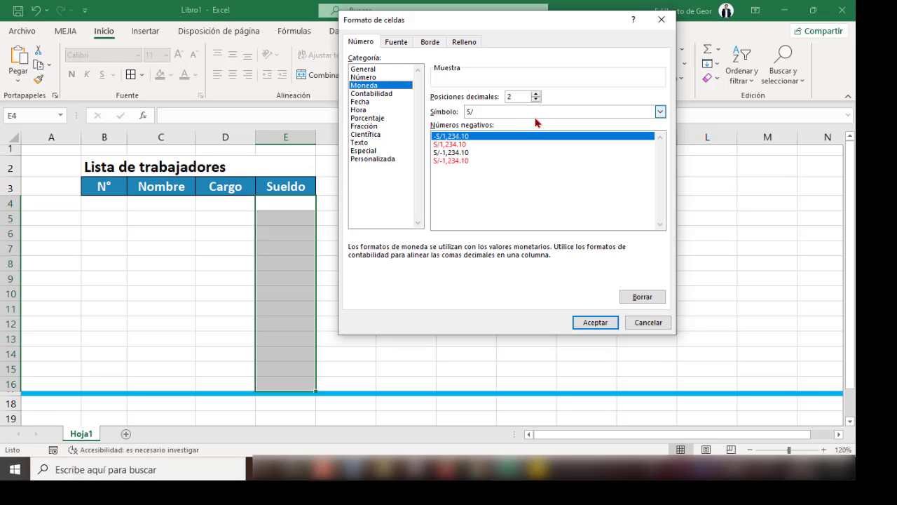
pyautogui.click(660, 112)
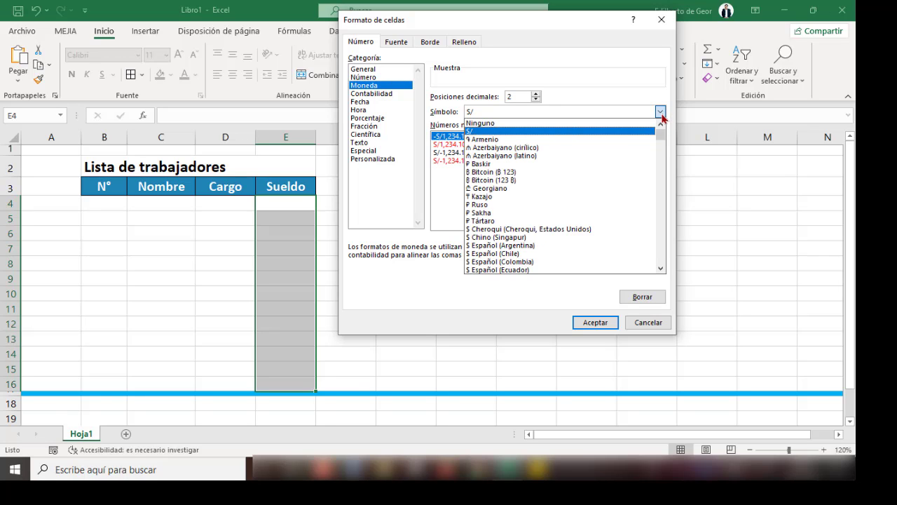
pyautogui.scroll(-5, 541, 257)
pyautogui.click(541, 254)
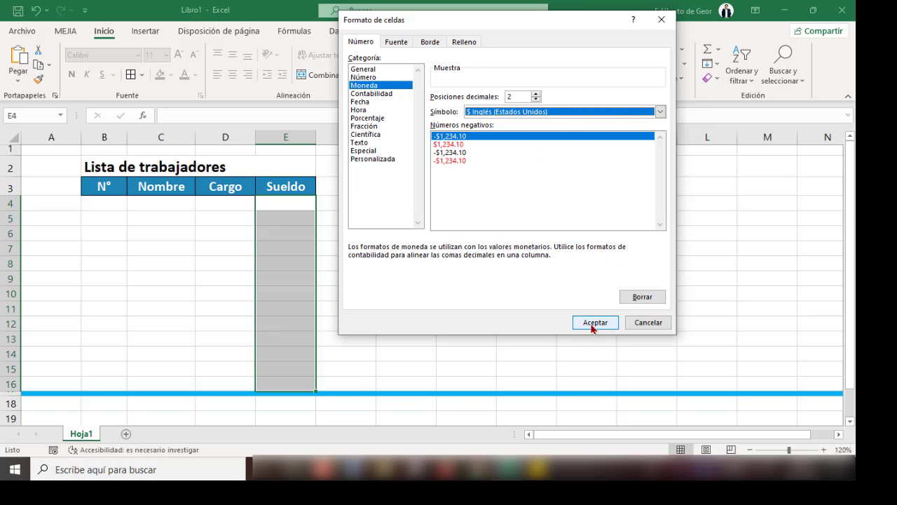
pyautogui.click(595, 323)
pyautogui.click(582, 284)
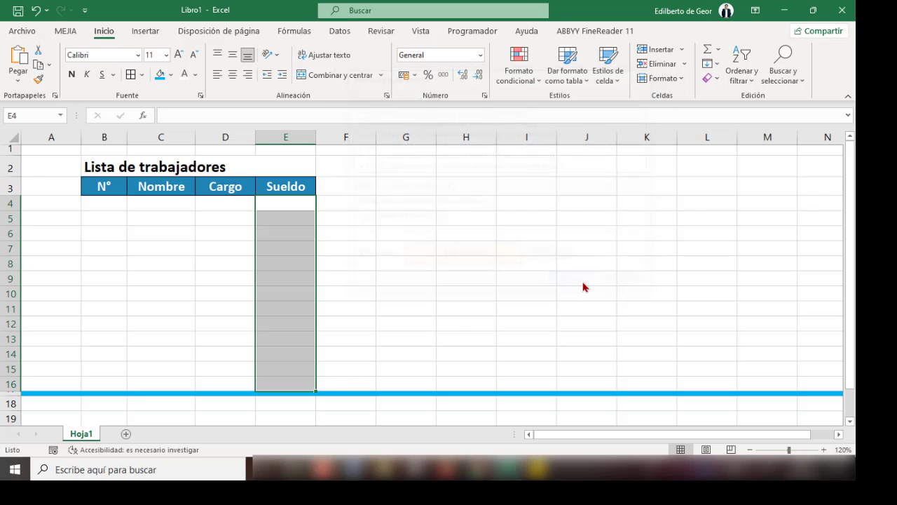
# Step: Enter the first worker in row 4: N° 1, the worker's name, gerente, salary 2500
pyautogui.click(488, 277)
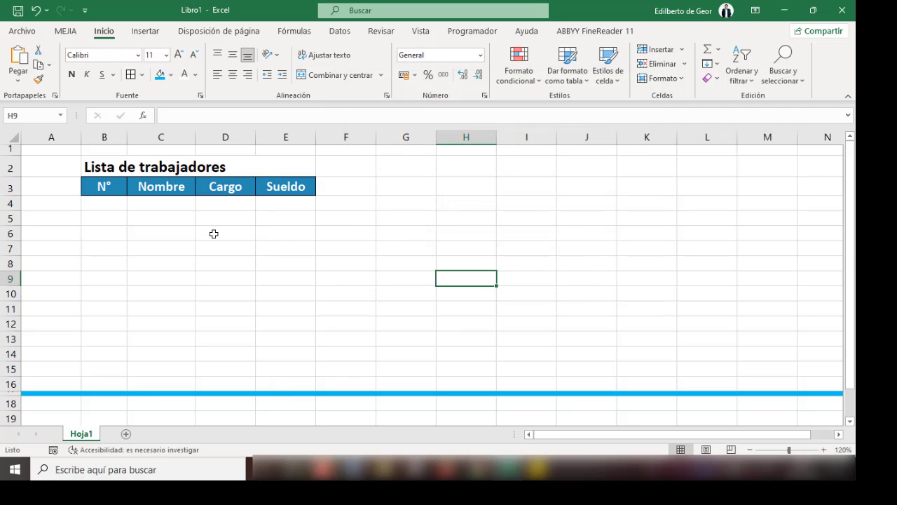
pyautogui.click(114, 206)
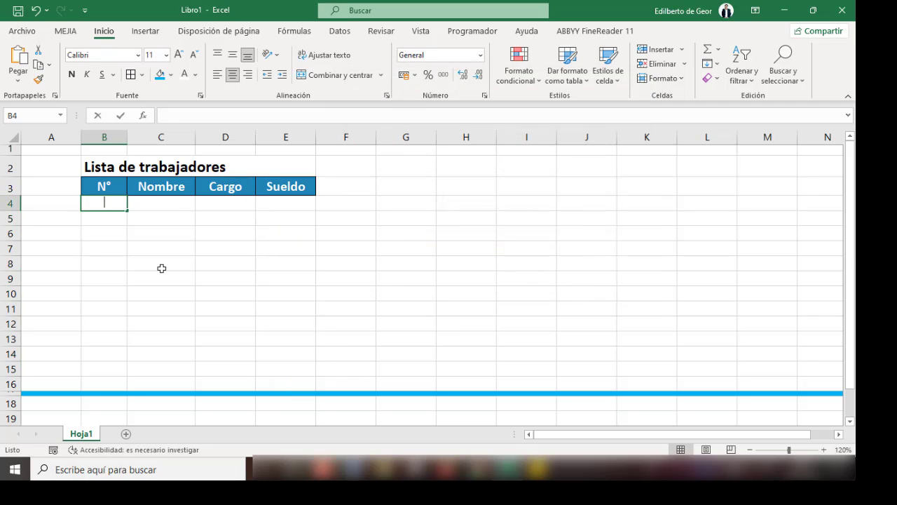
pyautogui.write('1')
pyautogui.press('Tab')
pyautogui.write('jo')
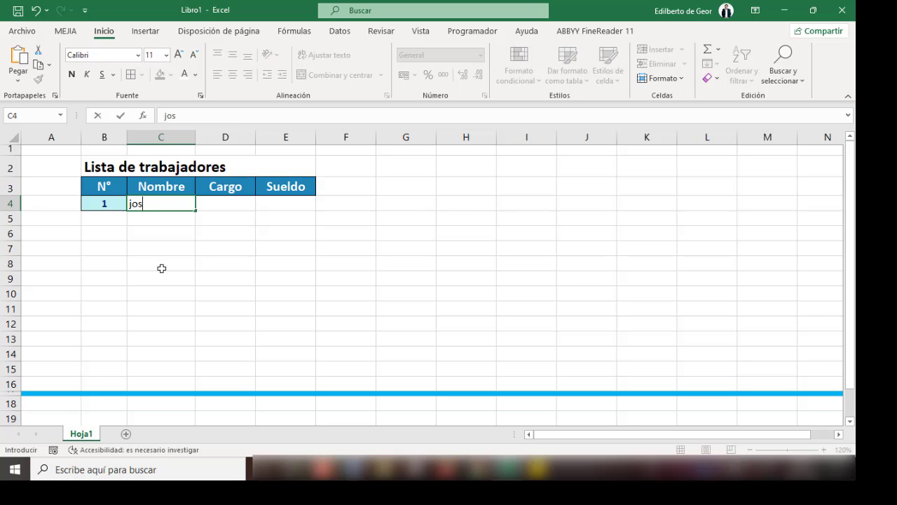
pyautogui.press('Tab')
pyautogui.write('ge')
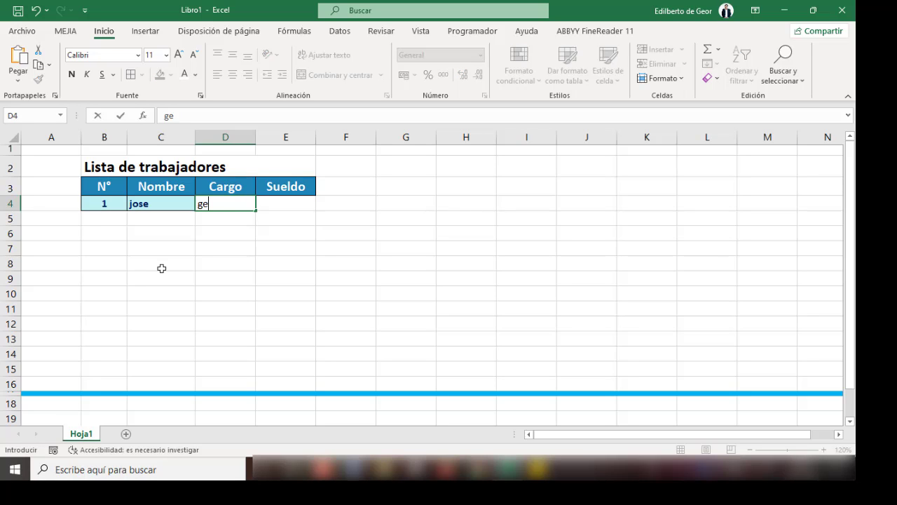
pyautogui.write('rente')
pyautogui.press('Tab')
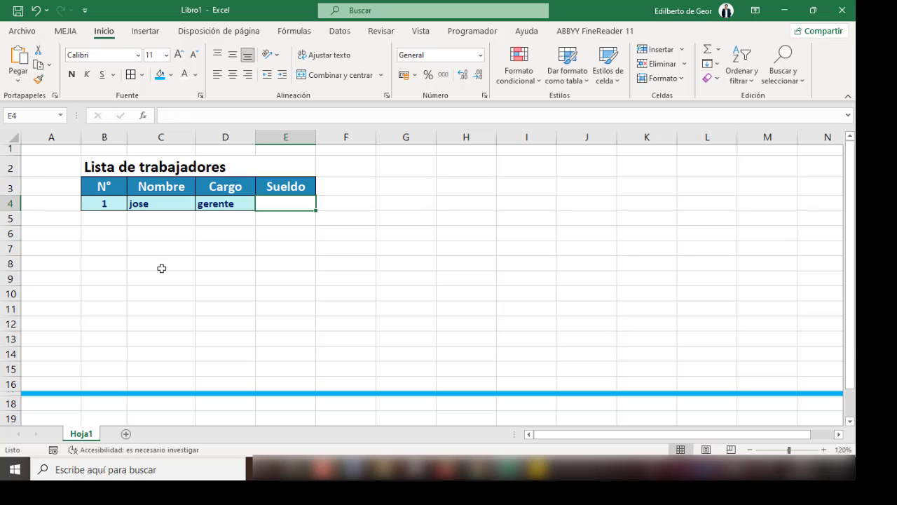
pyautogui.write('2,5')
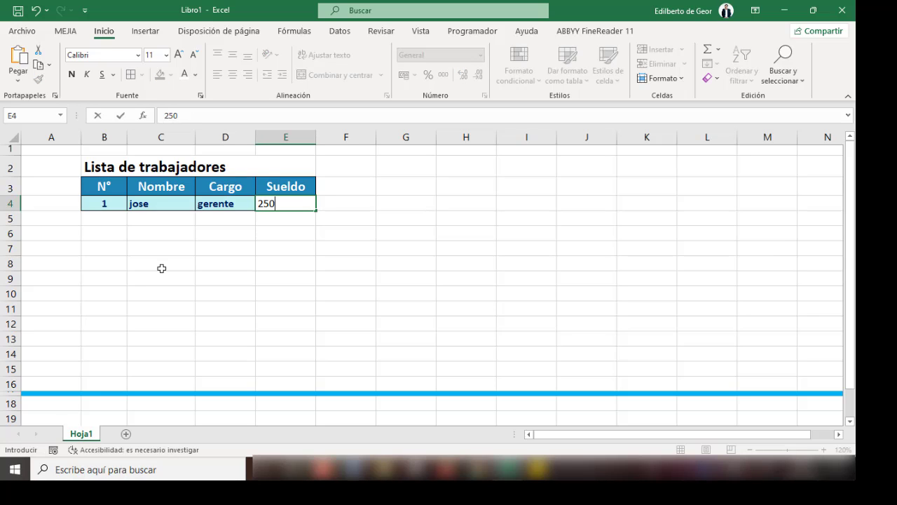
pyautogui.write('0')
pyautogui.press('Return')
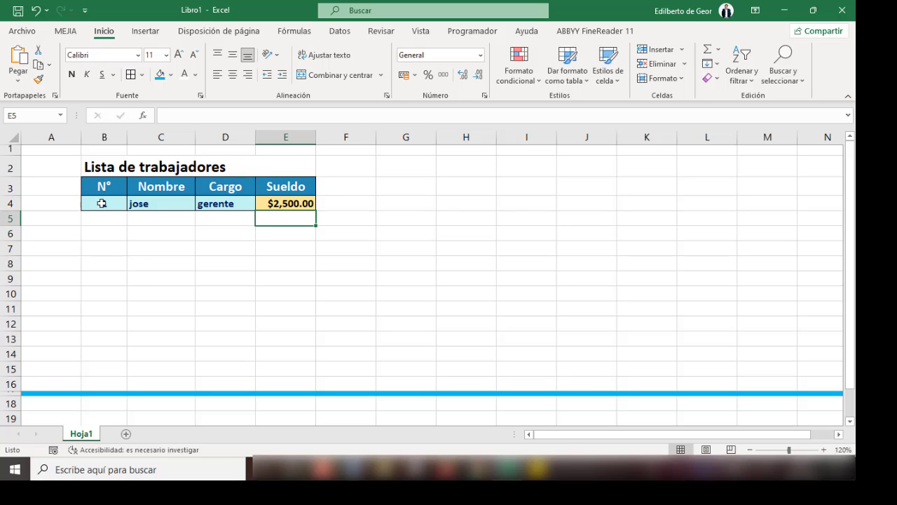
pyautogui.click(102, 203)
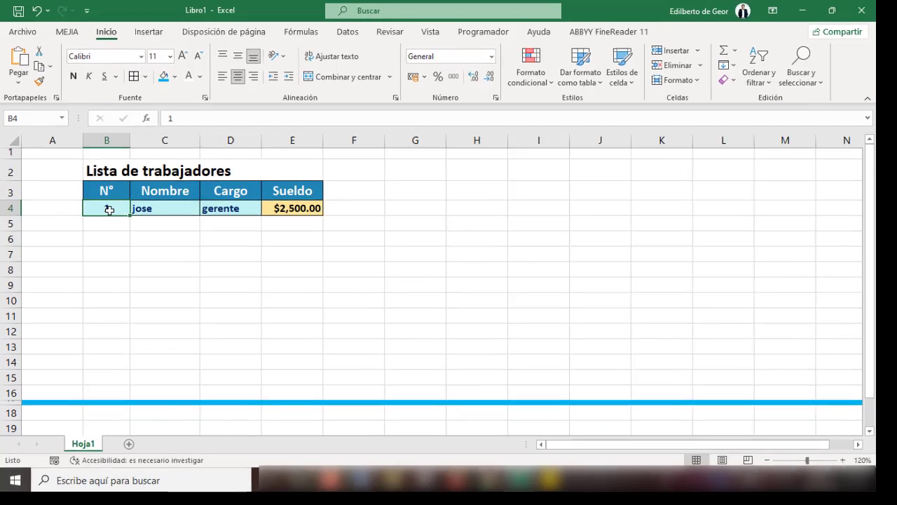
# Step: Enter =SI(C4<>"",FILA()-3,"") in B4 to auto-number the first worker
pyautogui.write('=si(')
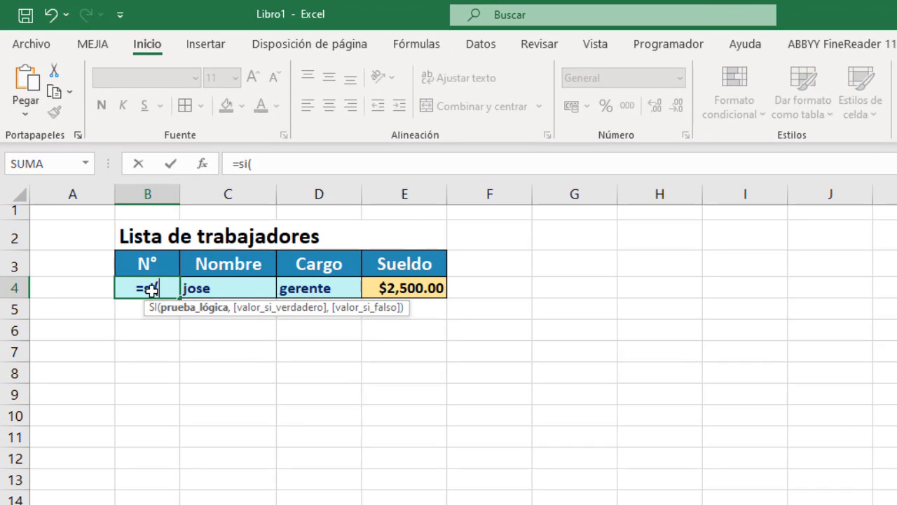
pyautogui.click(218, 288)
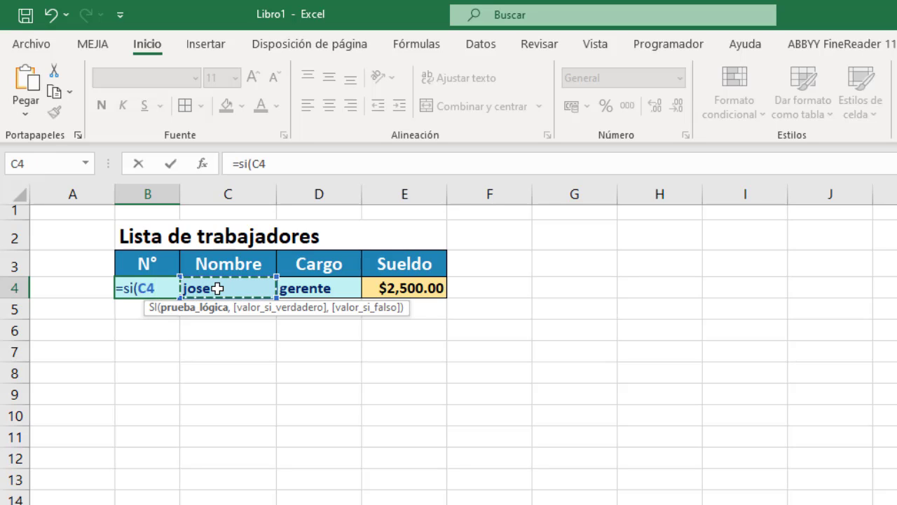
pyautogui.write('<>')
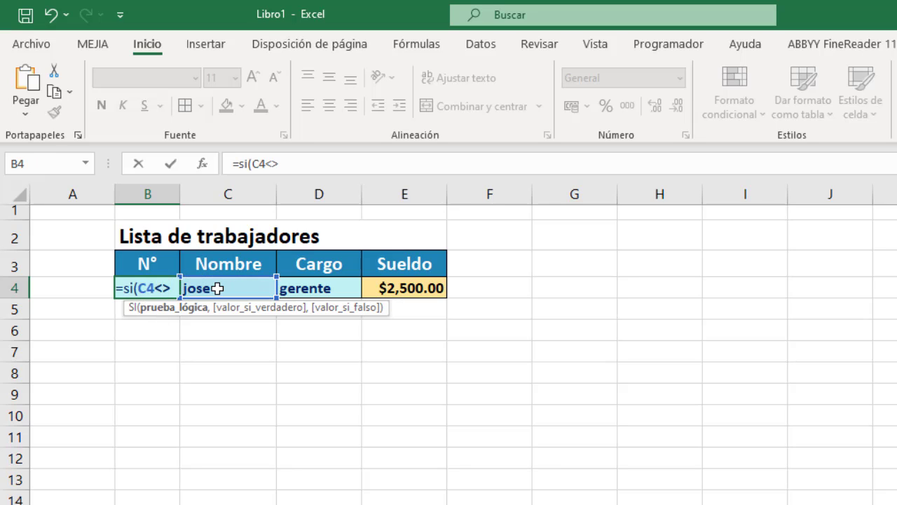
pyautogui.write('"",')
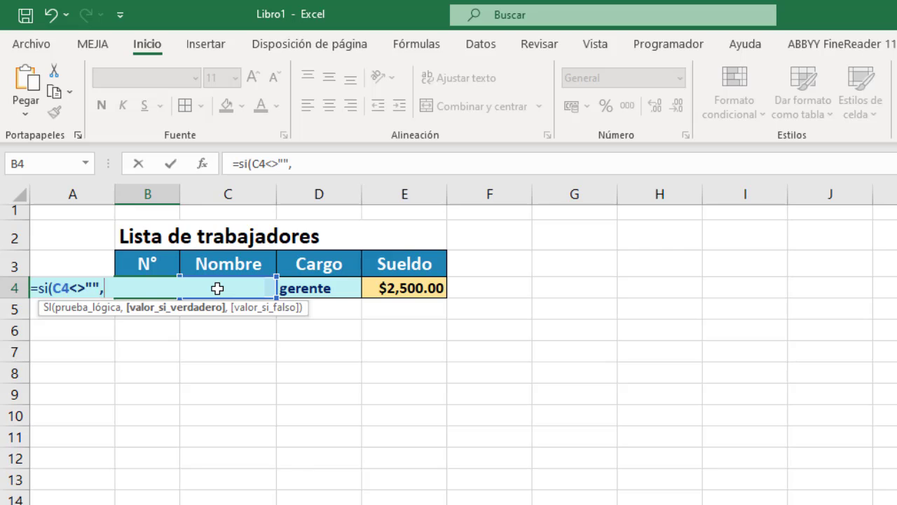
pyautogui.write('fila')
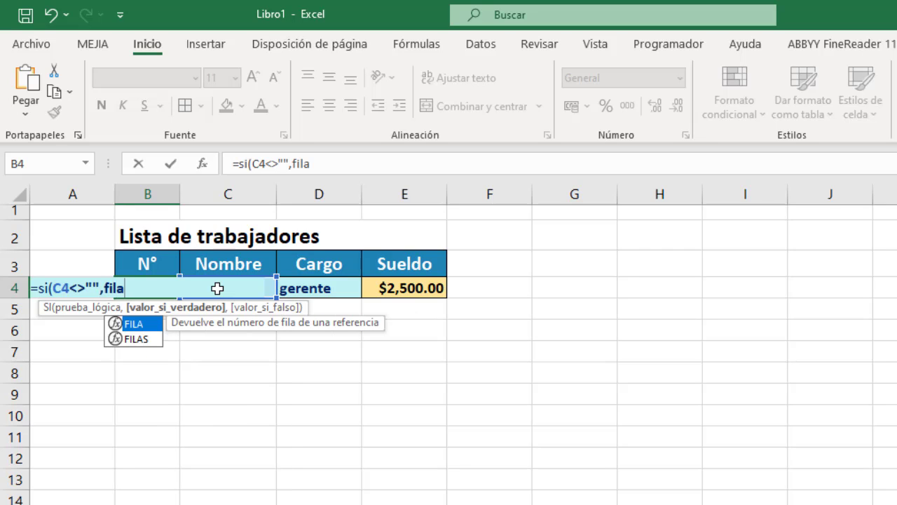
pyautogui.write('(')
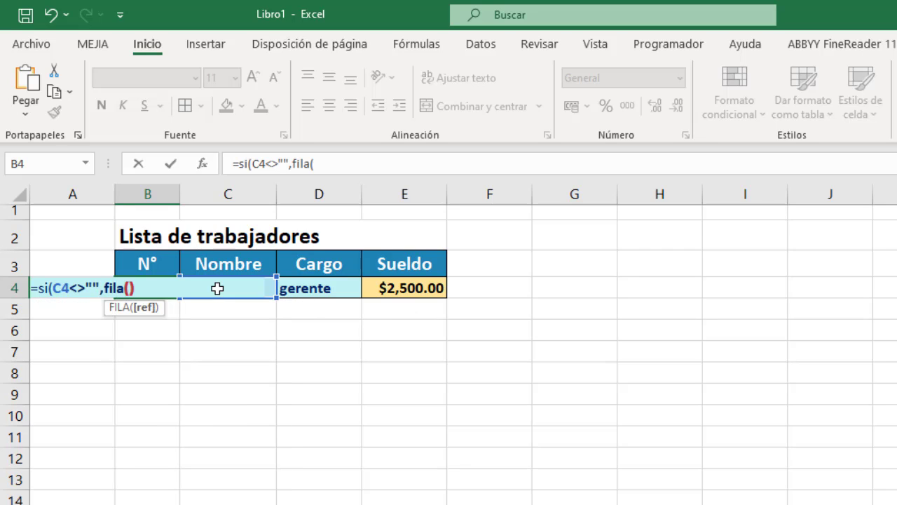
pyautogui.write(')-')
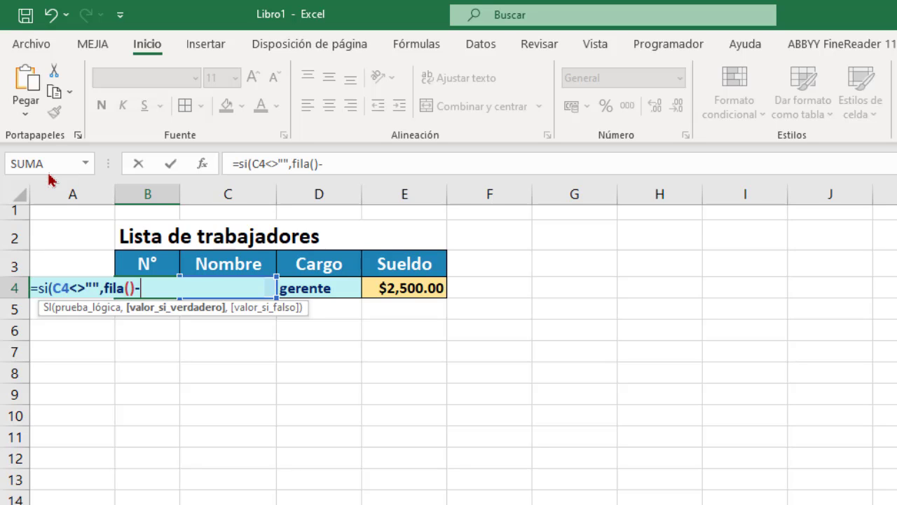
pyautogui.write('3,')
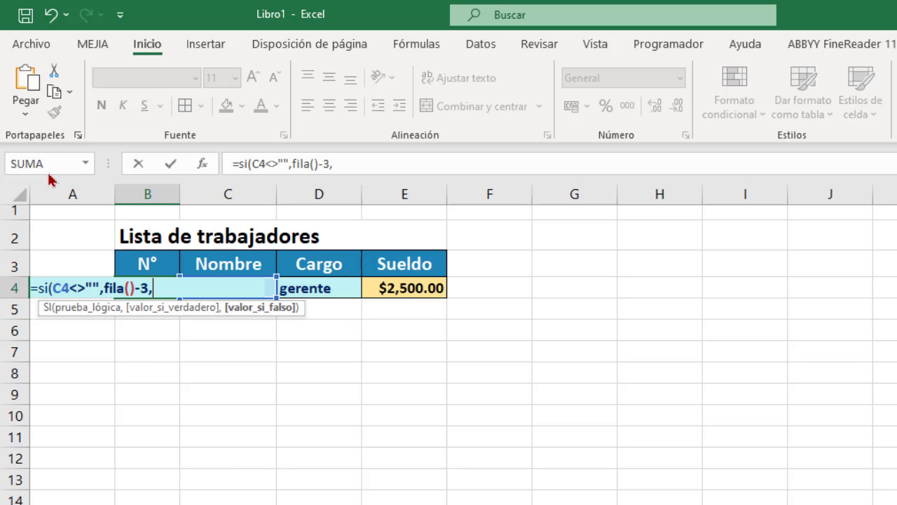
pyautogui.write('""')
pyautogui.write(')')
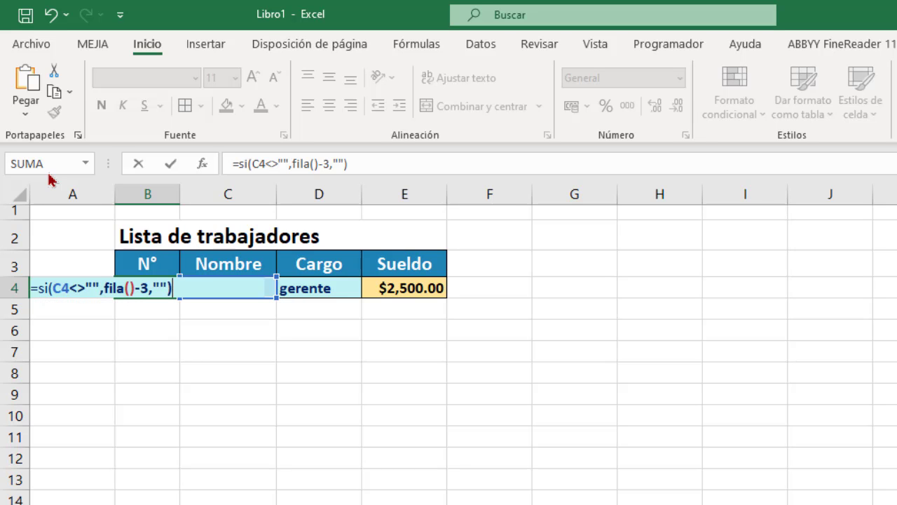
pyautogui.press('Return')
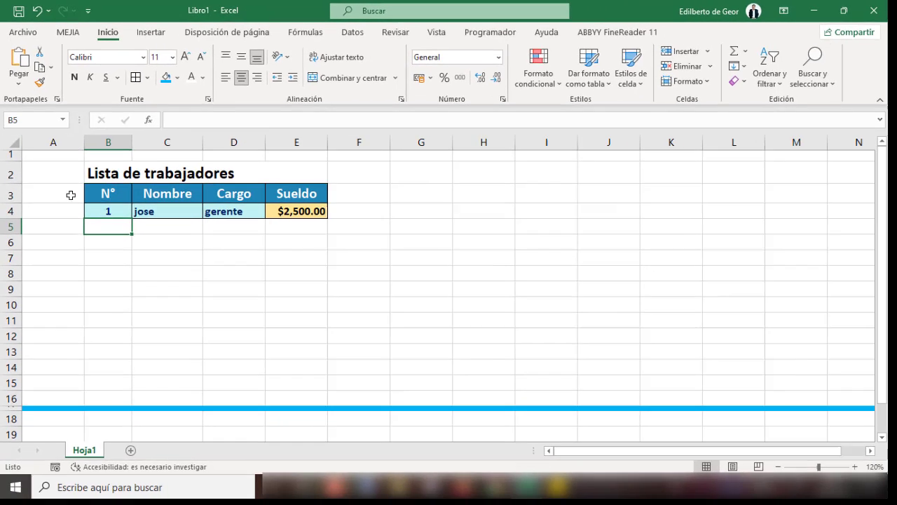
# Step: Copy the numbering formula from B4 down to B16
pyautogui.click(108, 203)
pyautogui.moveTo(127, 211); pyautogui.dragTo(116, 389)
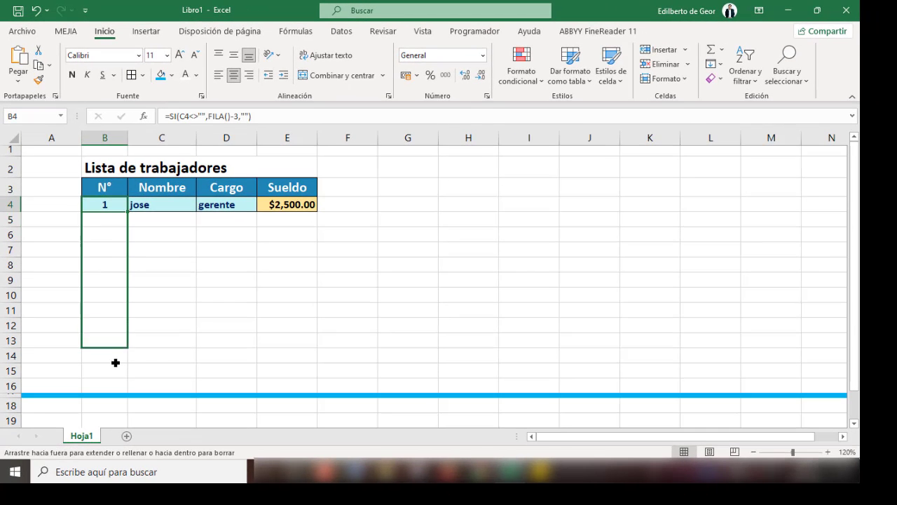
pyautogui.click(160, 308)
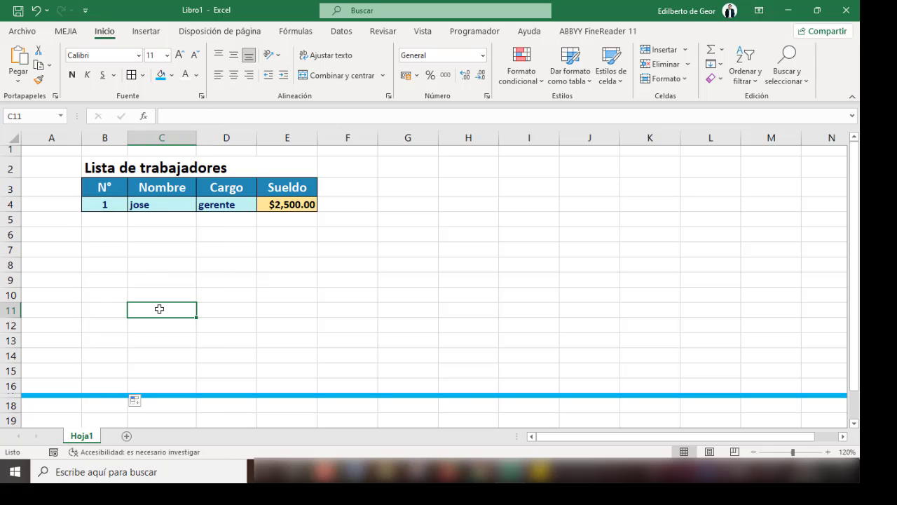
pyautogui.click(156, 218)
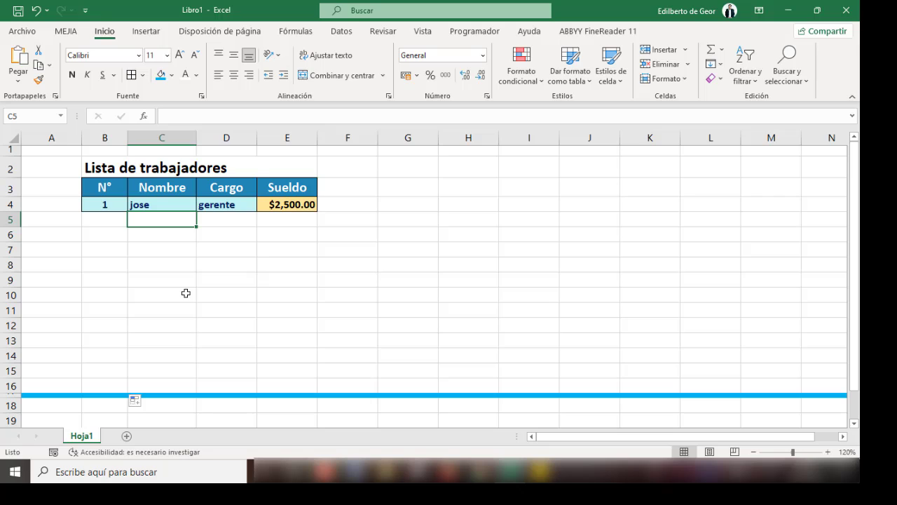
# Step: Add the second worker's name in row 5 as Vendedor with salary 1800
pyautogui.write('Marcos')
pyautogui.press('Tab')
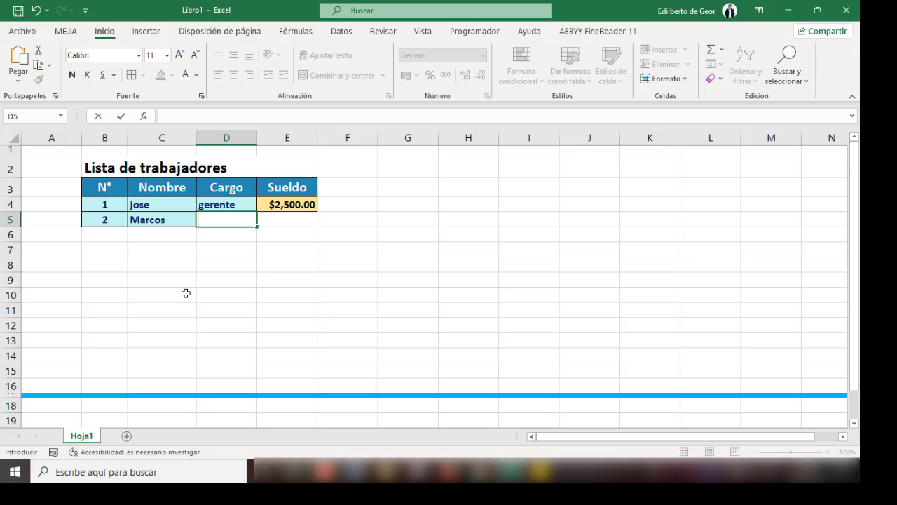
pyautogui.write('V')
pyautogui.write('ebn')
pyautogui.press('BackSpace')
pyautogui.press('BackSpace')
pyautogui.write('nde')
pyautogui.write('do')
pyautogui.press('Tab')
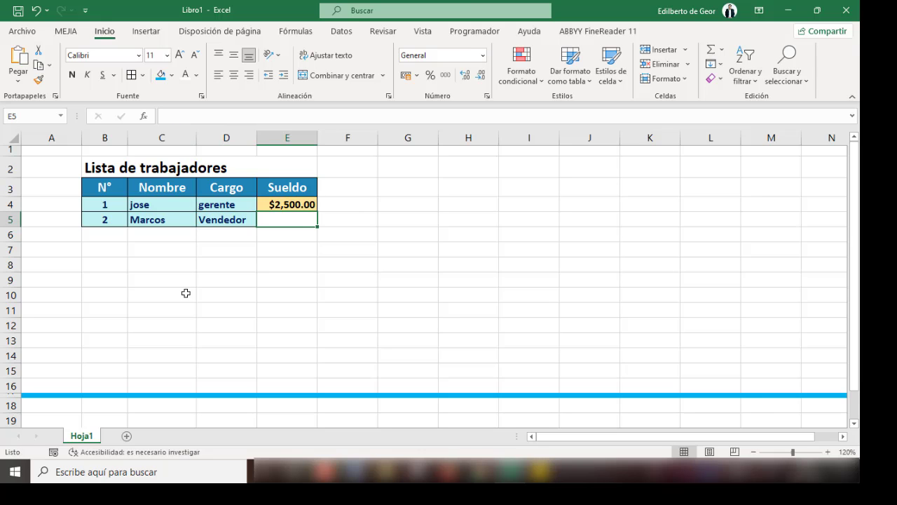
pyautogui.write('18')
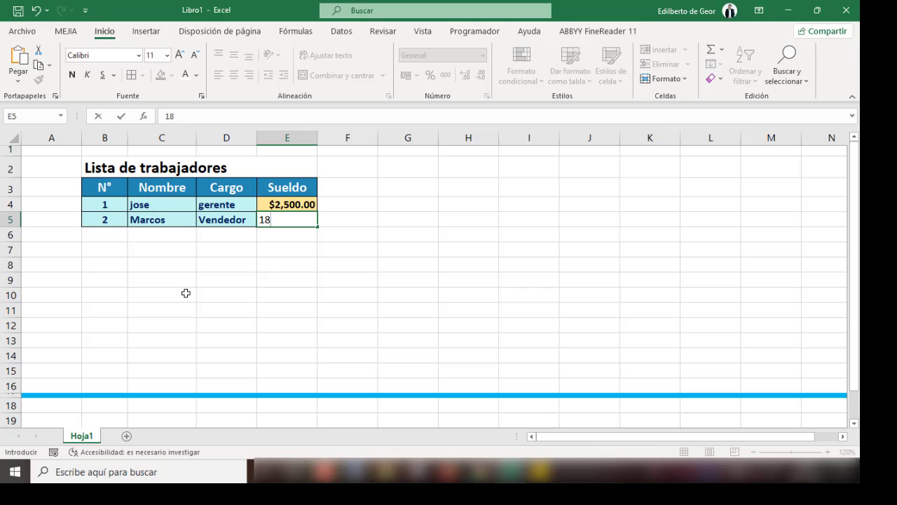
pyautogui.write('00')
pyautogui.press('Return')
# Step: Add the third worker's name in row 6 as Adminsitradora with salary 2300
pyautogui.press('Left')
pyautogui.press('Left')
pyautogui.write('So')
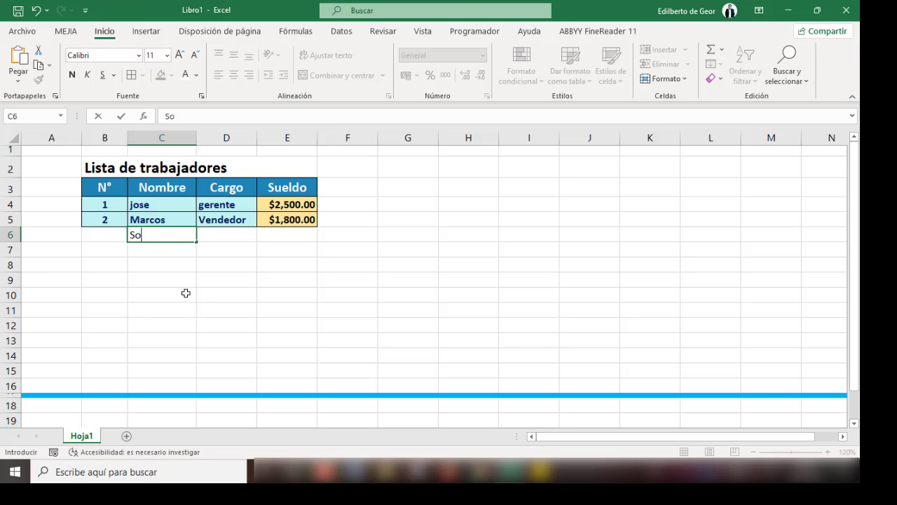
pyautogui.write('fia')
pyautogui.press('Tab')
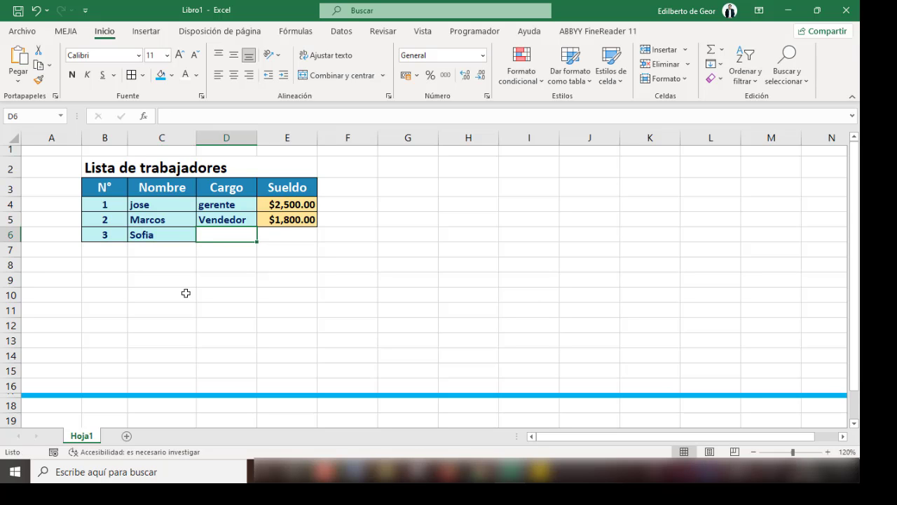
pyautogui.write('Ad')
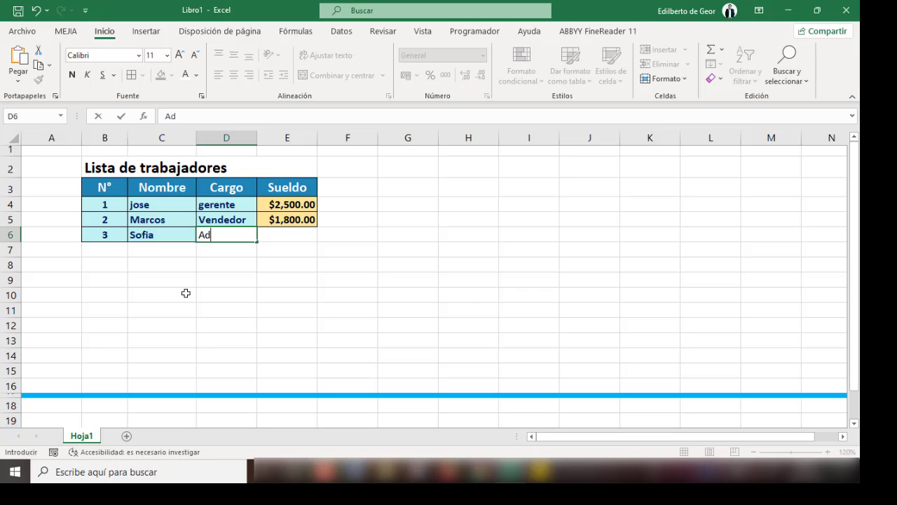
pyautogui.write('minsitrad')
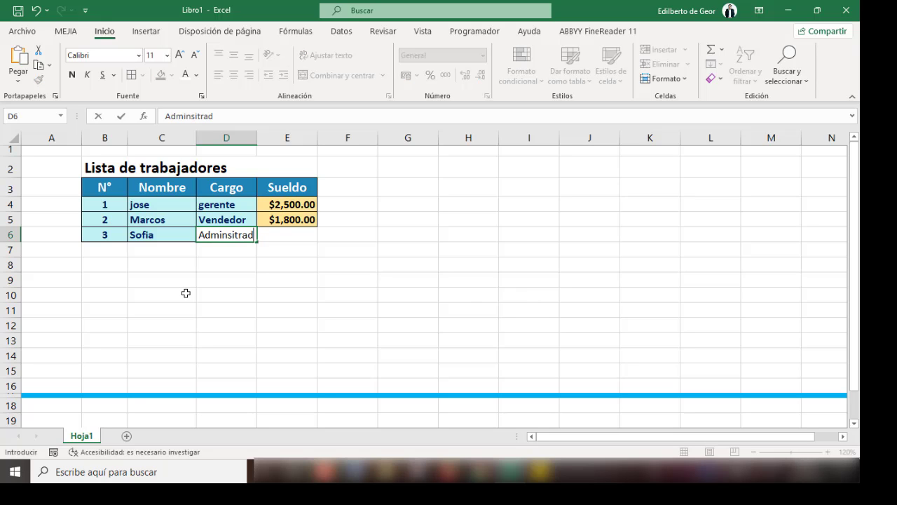
pyautogui.write('ora')
pyautogui.press('Tab')
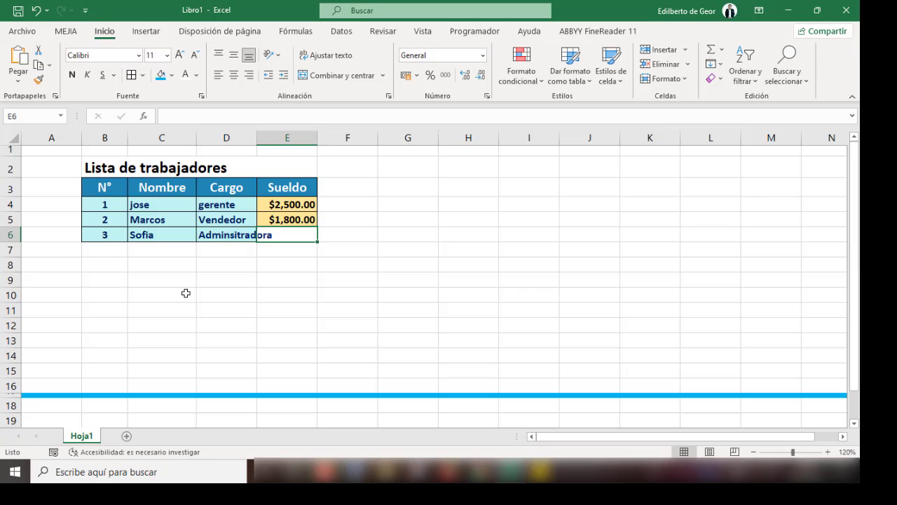
pyautogui.write('2')
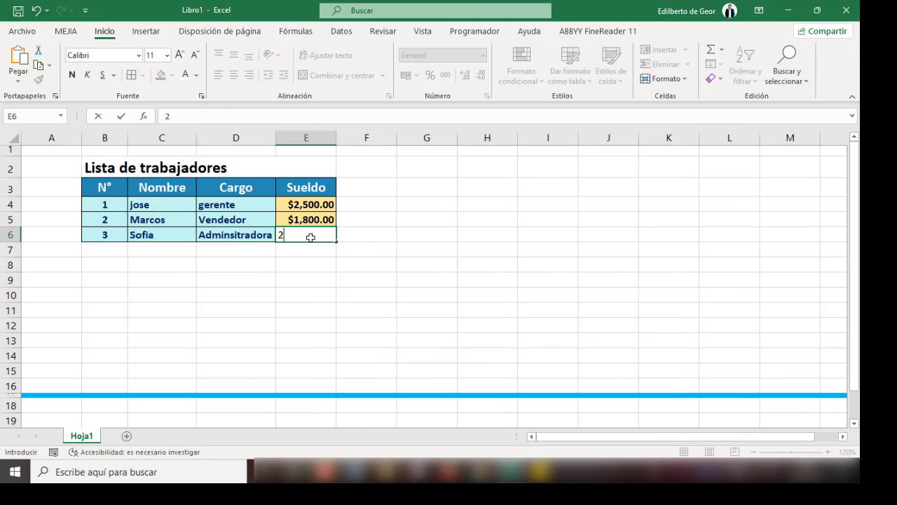
pyautogui.write('$2,300')
pyautogui.press('Return')
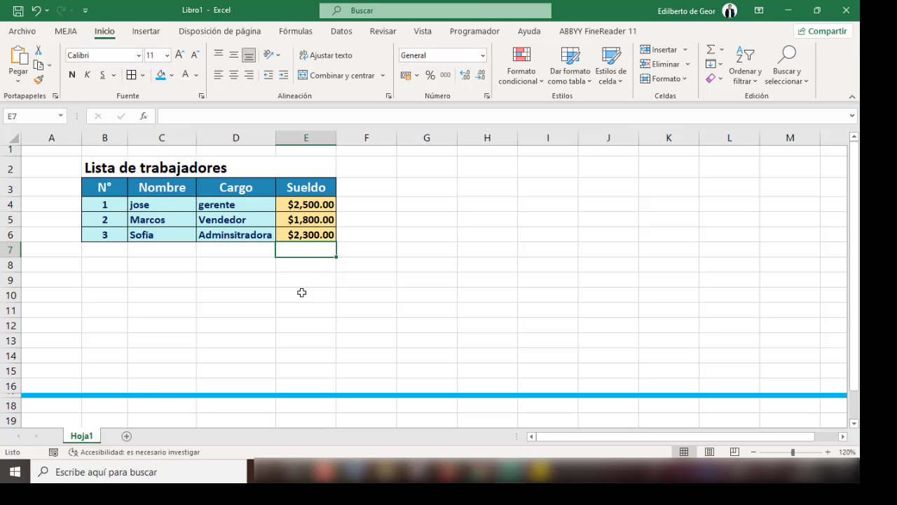
pyautogui.click(243, 280)
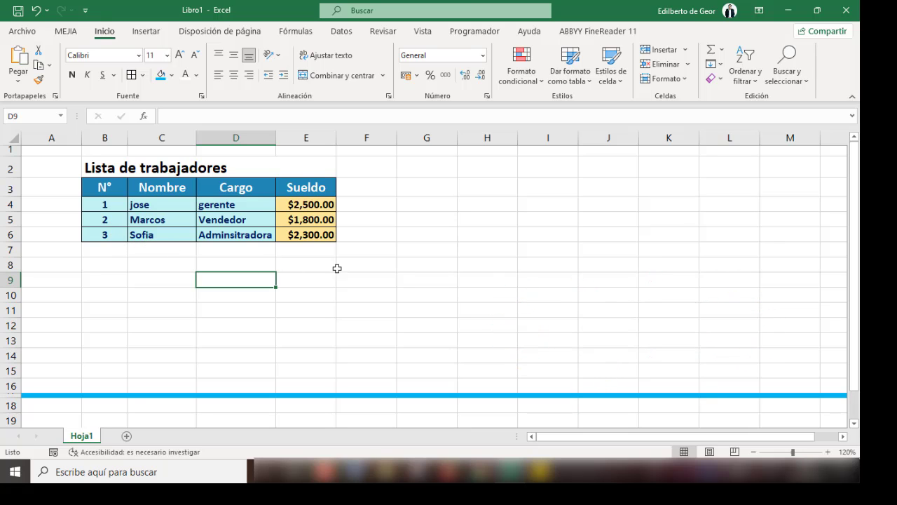
pyautogui.click(154, 244)
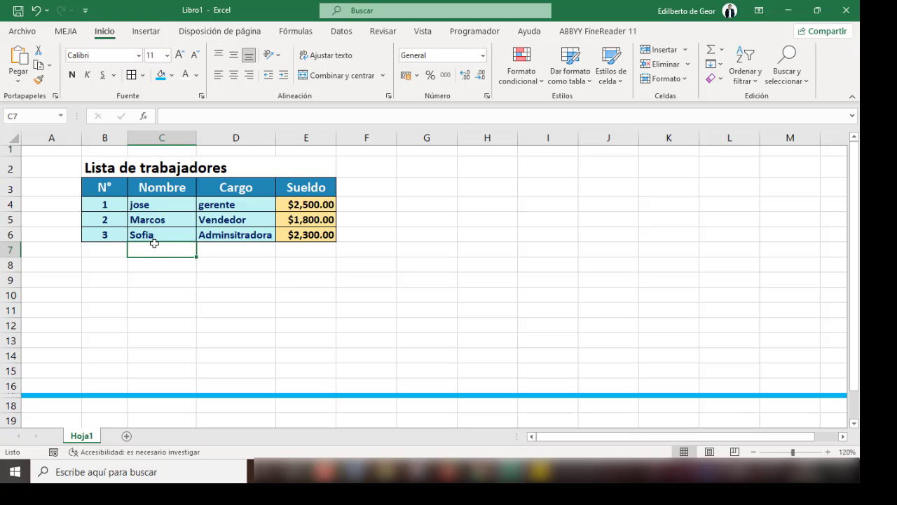